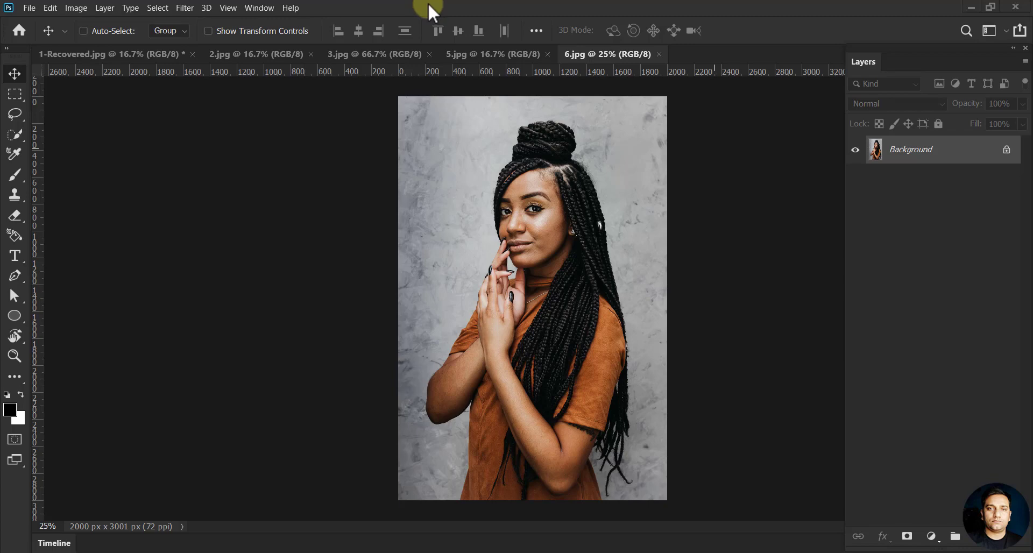
# Step: Look through the open photos and bring up the woman portrait 6.jpg
pyautogui.click(493, 54)
pyautogui.click(398, 54)
pyautogui.click(217, 60)
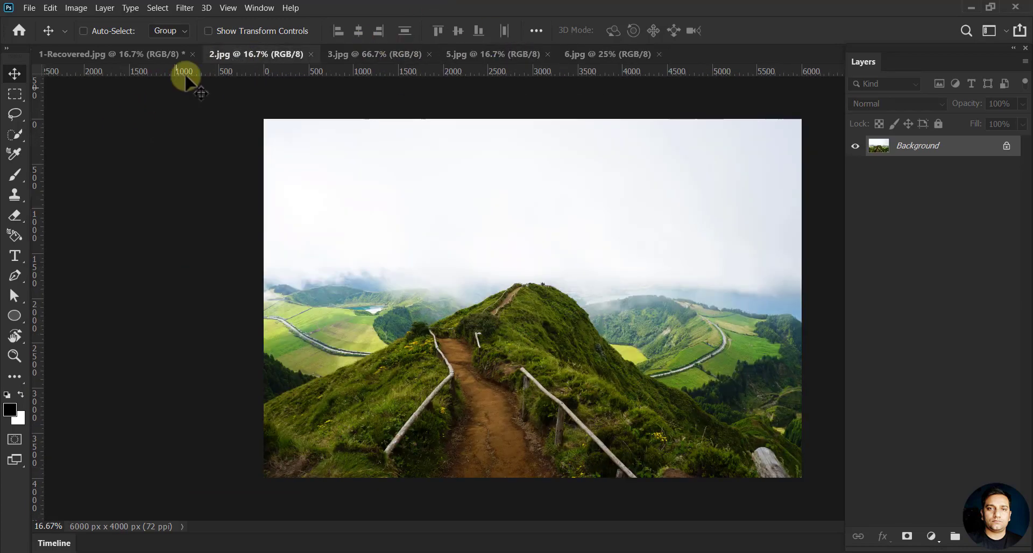
pyautogui.click(163, 54)
pyautogui.click(276, 53)
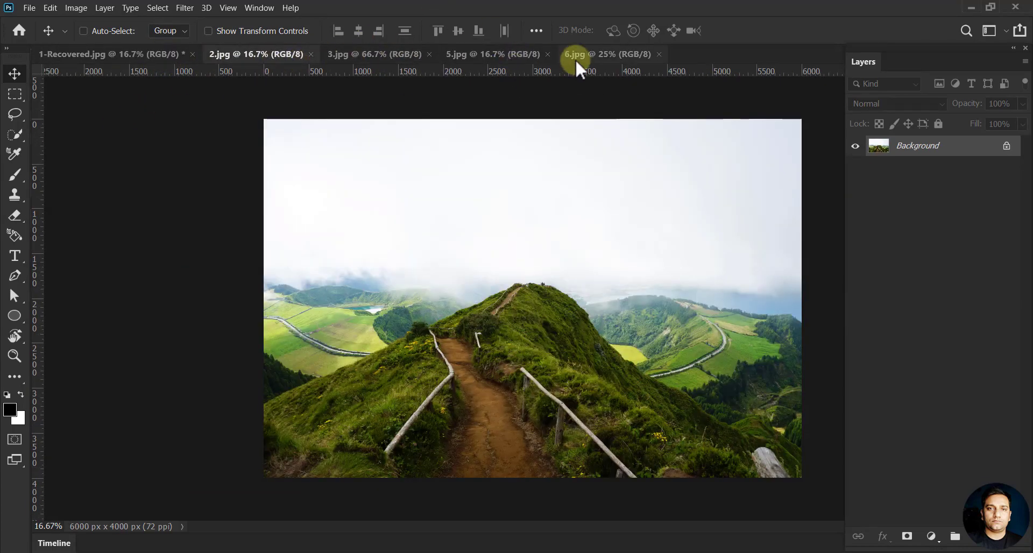
pyautogui.click(575, 57)
# Step: Select the woman with Select > Subject and turn the selection into a layer mask
pyautogui.click(159, 9)
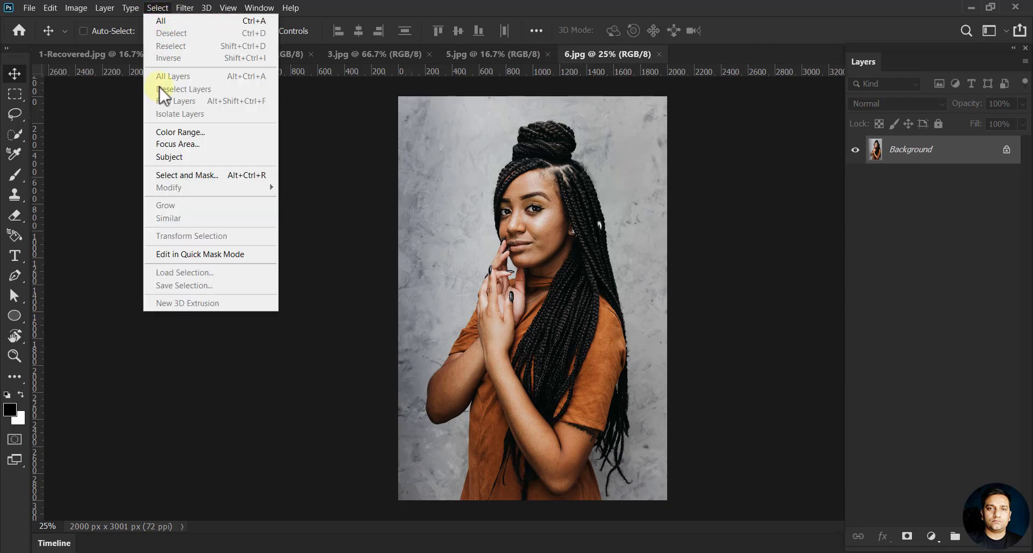
pyautogui.click(179, 155)
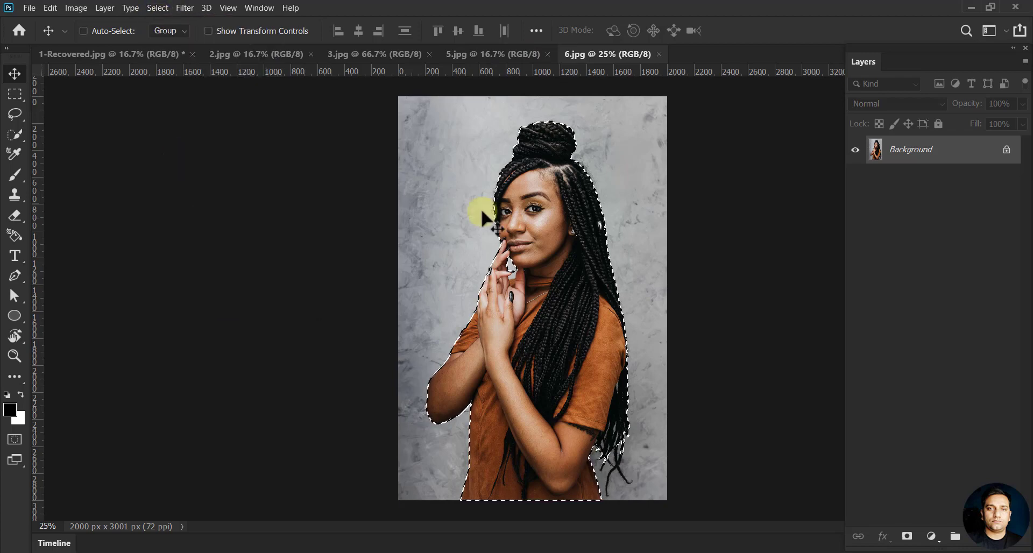
pyautogui.click(907, 536)
# Step: Copy the masked woman into 2.jpg and roughly scale and position her
pyautogui.moveTo(549, 266)
pyautogui.mouseDown()
pyautogui.moveTo(494, 281)
pyautogui.moveTo(515, 361)
pyautogui.mouseUp()
pyautogui.hotkey('ctrl', 't')
pyautogui.moveTo(605, 217); pyautogui.dragTo(638, 175)
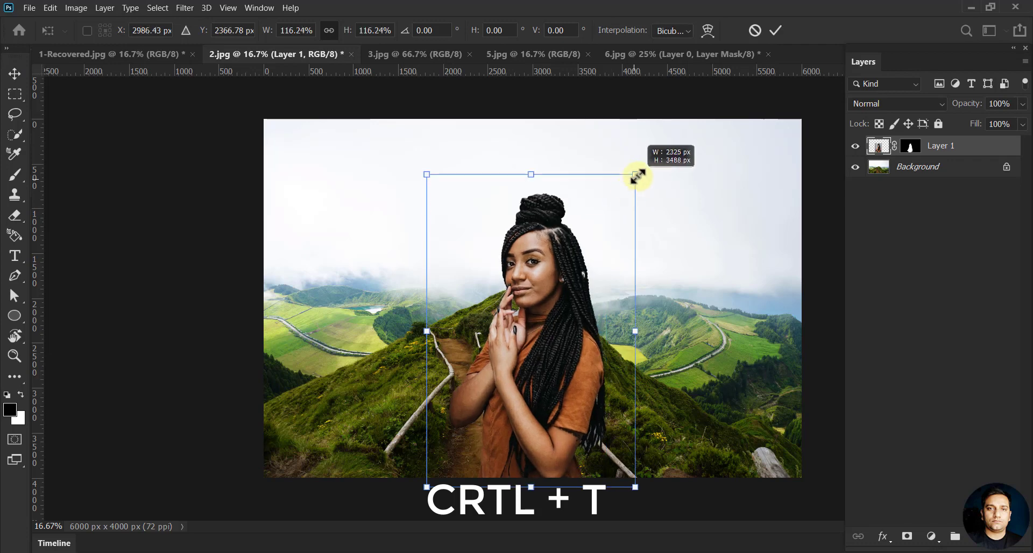
pyautogui.moveTo(555, 309); pyautogui.dragTo(543, 329)
pyautogui.moveTo(624, 192); pyautogui.dragTo(616, 203)
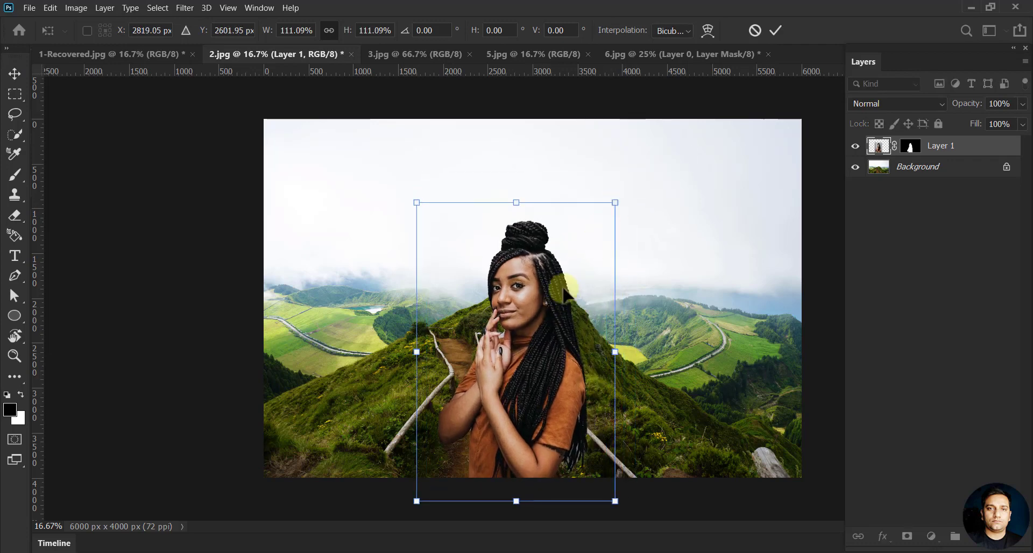
pyautogui.moveTo(554, 309); pyautogui.dragTo(562, 288)
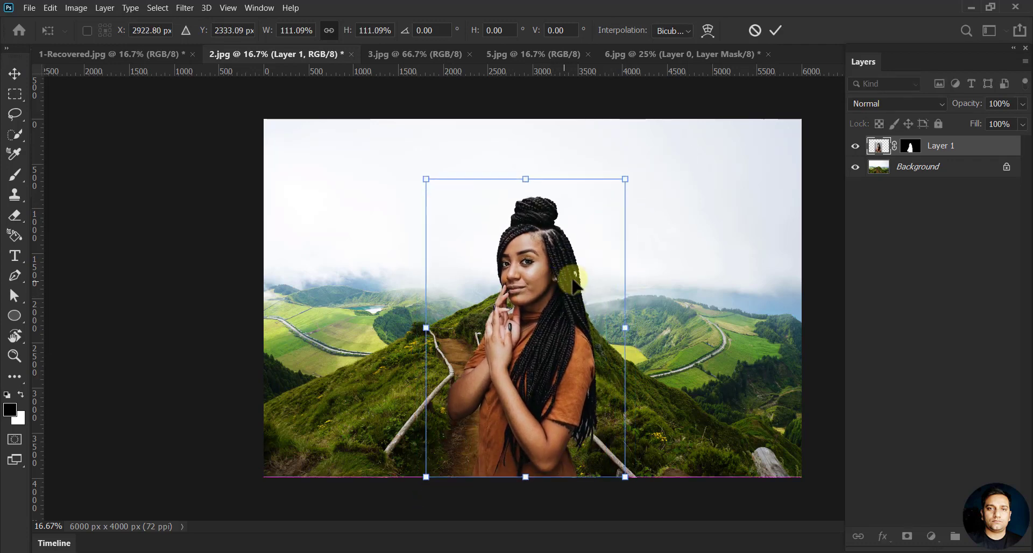
# Step: Fine-tune the woman to about 102% beside the path and commit the transform
pyautogui.moveTo(622, 189); pyautogui.dragTo(614, 201)
pyautogui.moveTo(536, 304); pyautogui.dragTo(575, 304)
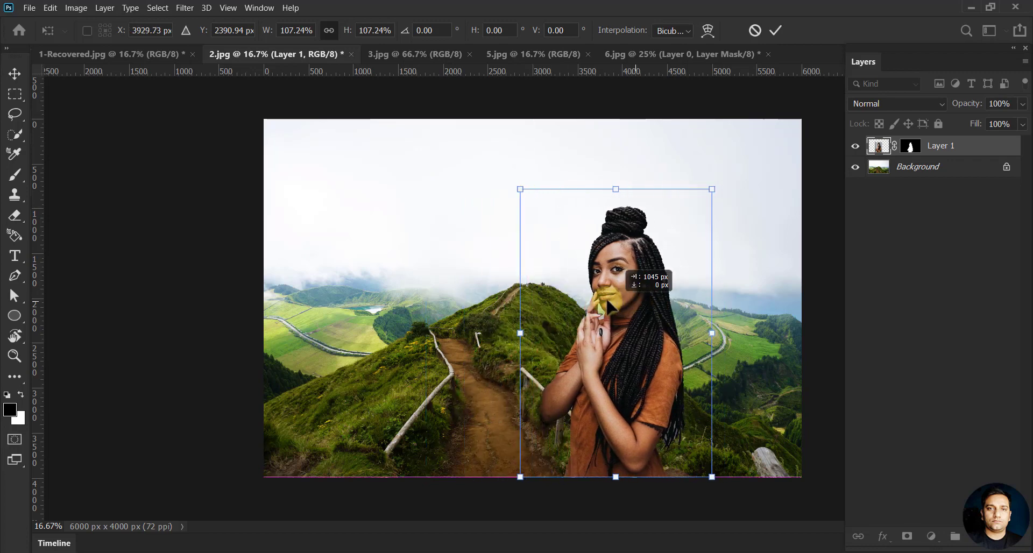
pyautogui.moveTo(660, 189); pyautogui.dragTo(649, 200)
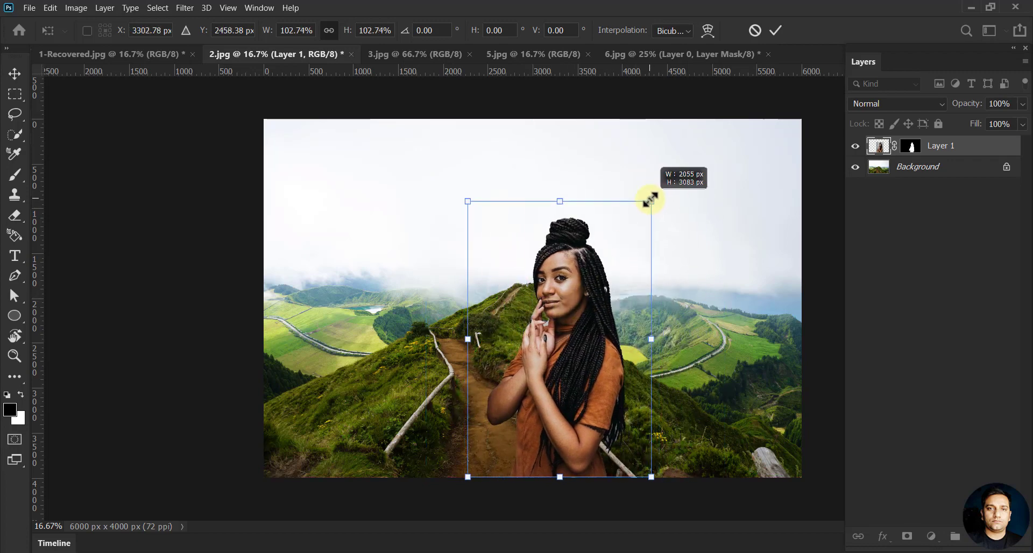
pyautogui.press('Return')
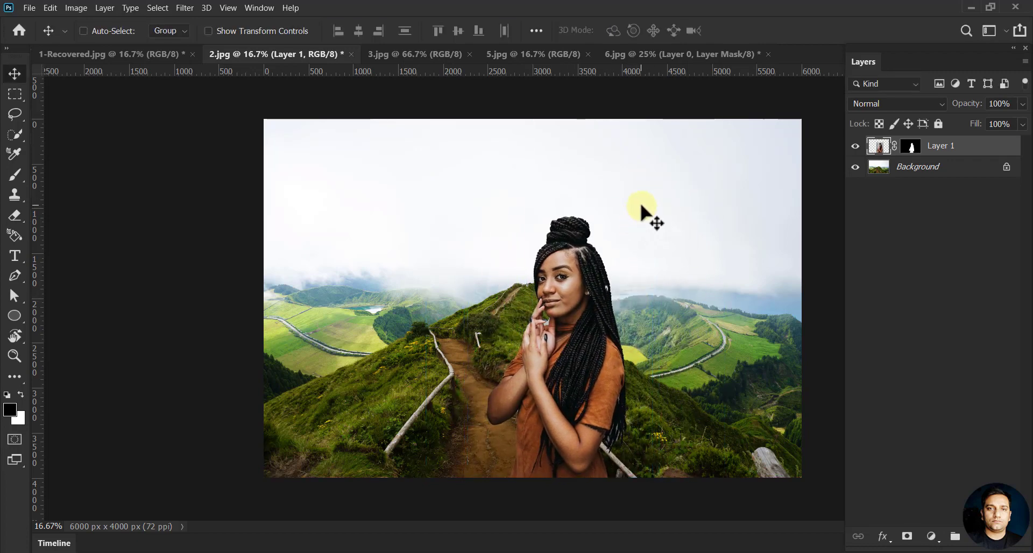
pyautogui.hotkey('ctrl', '+')
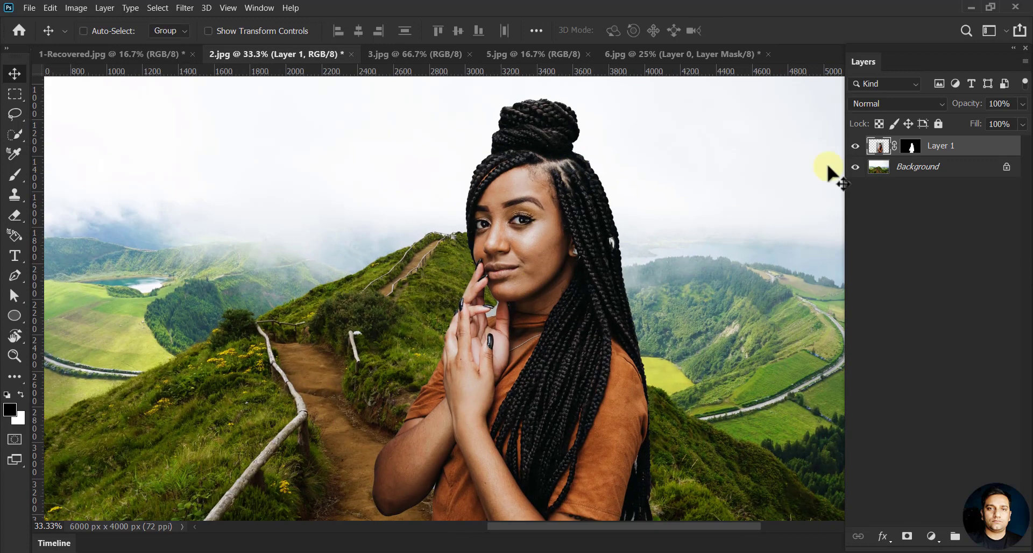
# Step: Target the woman's layer mask with a small hard round brush, zoomed on her face
pyautogui.click(912, 147)
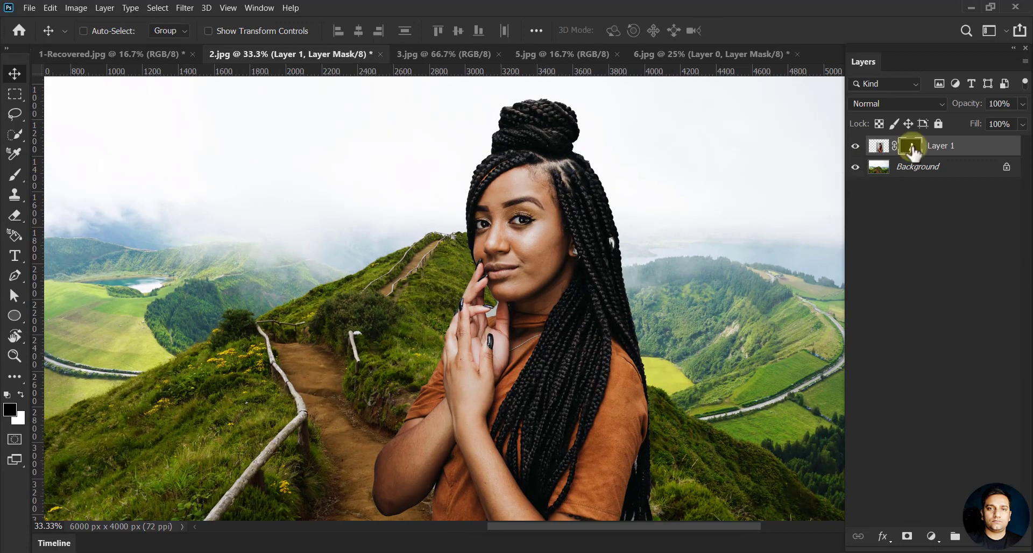
pyautogui.press('b')
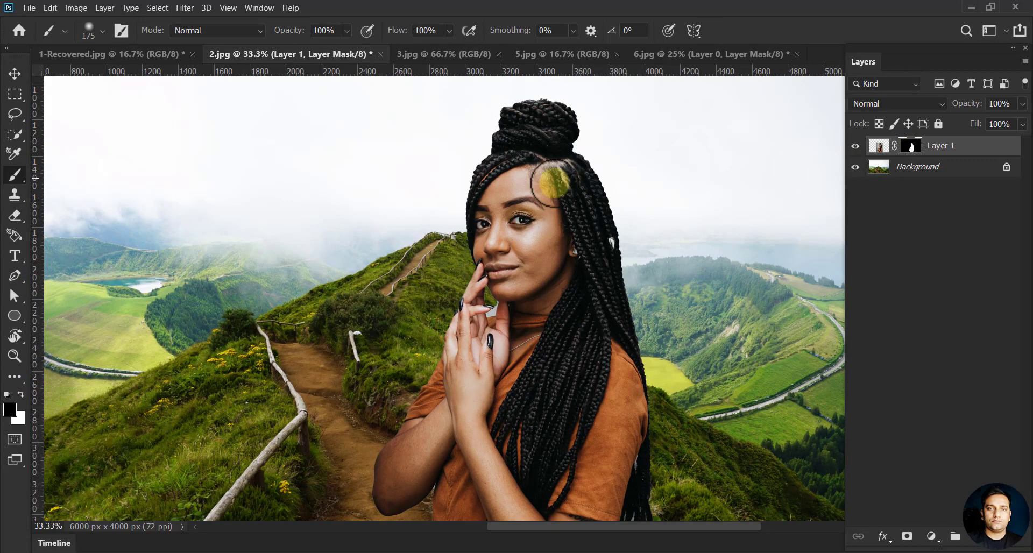
pyautogui.moveTo(523, 189)
pyautogui.mouseDown()
pyautogui.moveTo(522, 218)
pyautogui.moveTo(468, 302)
pyautogui.mouseUp()
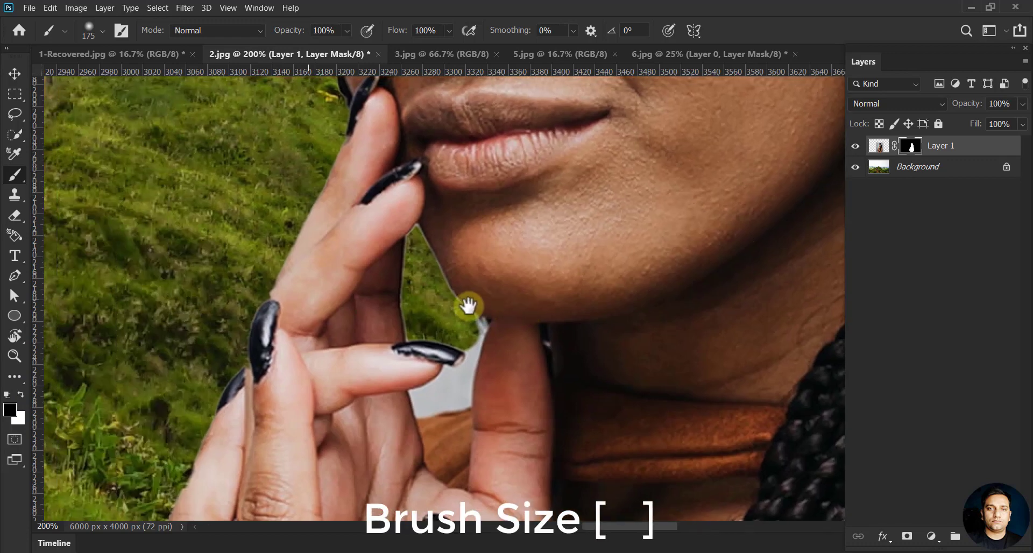
pyautogui.press('[')
pyautogui.press('[')
pyautogui.press('[')
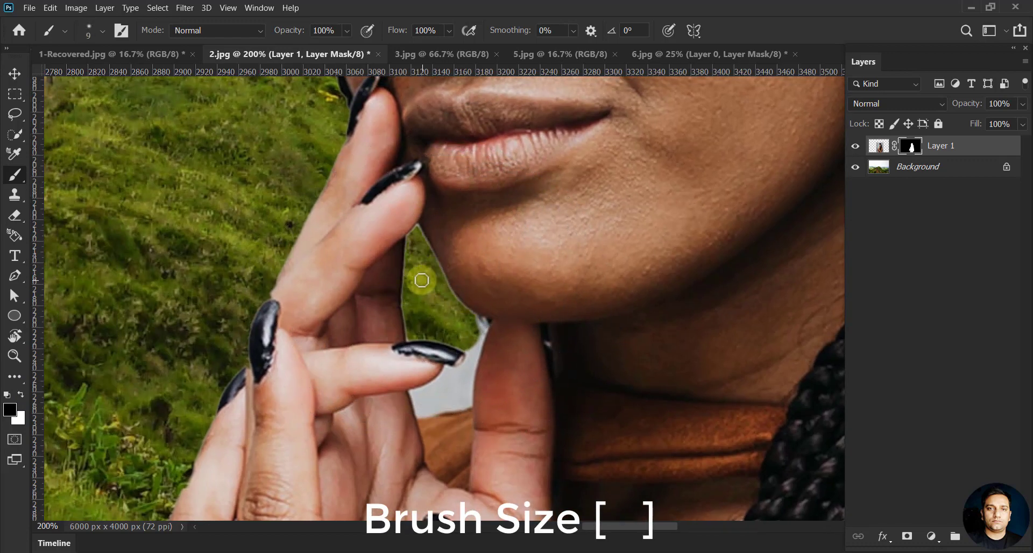
pyautogui.rightClick(423, 281)
pyautogui.doubleClick(480, 463)
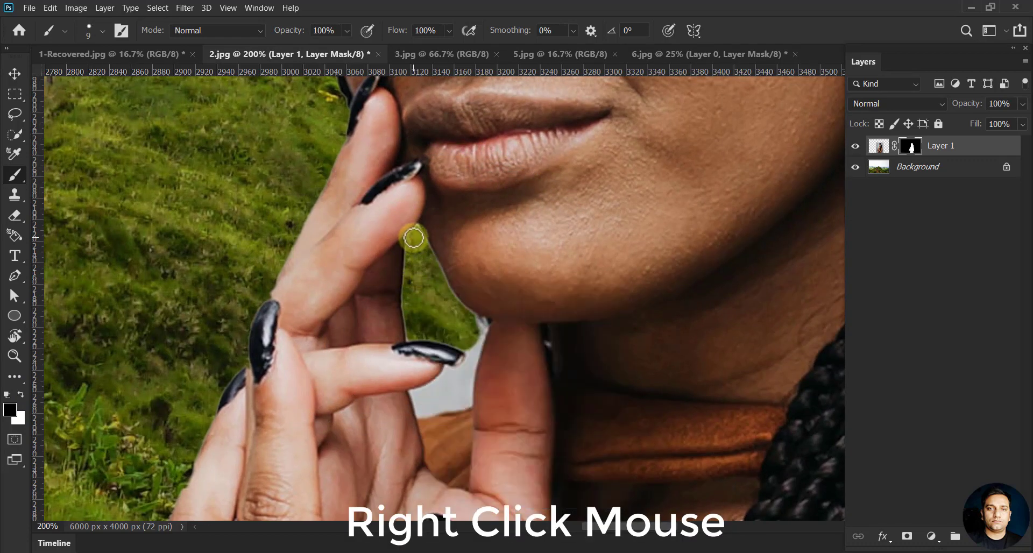
# Step: Paint black on the mask over the grey gap between her fingers and chin
pyautogui.moveTo(417, 231); pyautogui.dragTo(433, 265)
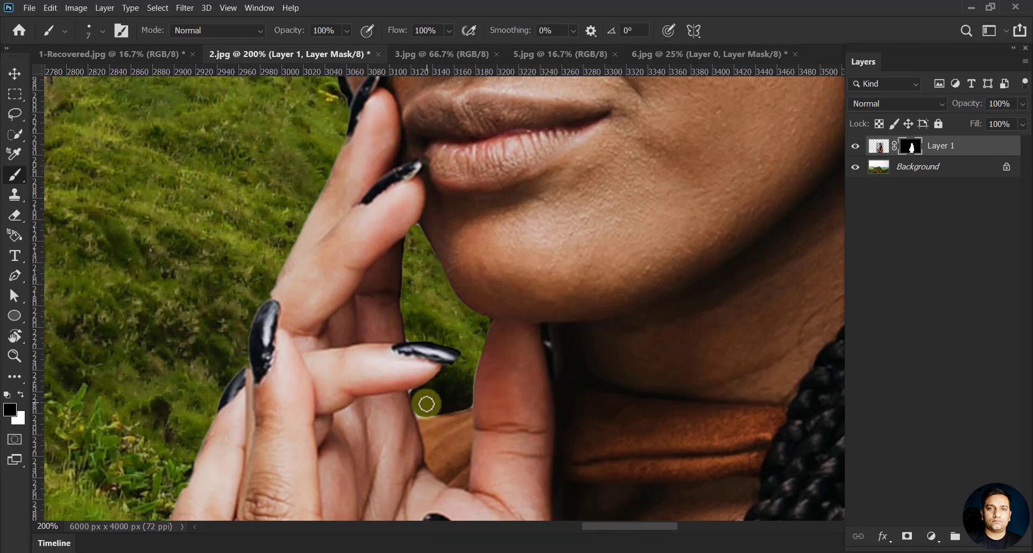
pyautogui.rightClick(427, 405)
pyautogui.press('Return')
# Step: Zoom and pan to the woman's hands and the path to clean the mask edges
pyautogui.scroll(-3, 429, 415)
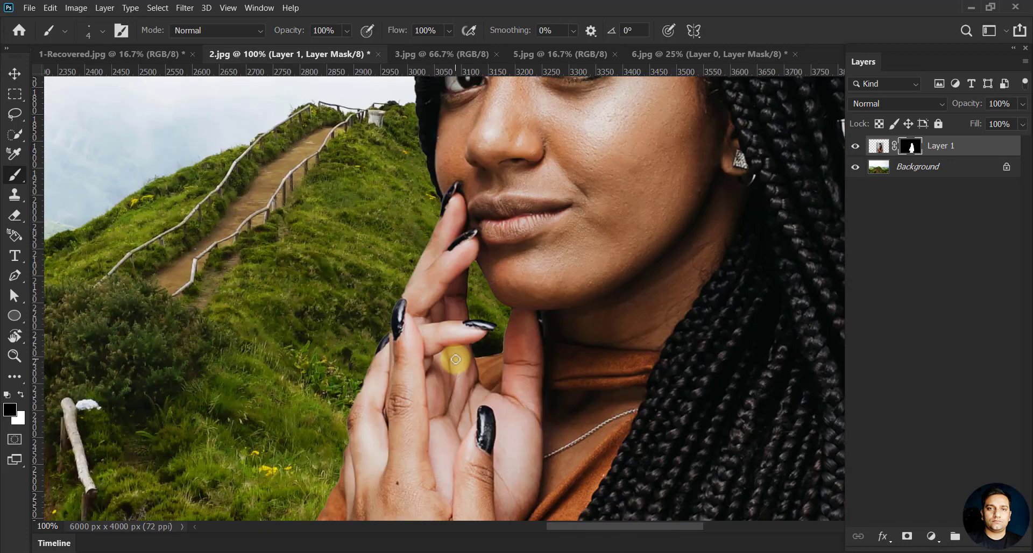
pyautogui.scroll(-3, 452, 357)
pyautogui.scroll(3, 452, 356)
pyautogui.moveTo(452, 173)
pyautogui.mouseDown()
pyautogui.moveTo(471, 246)
pyautogui.moveTo(417, 122)
pyautogui.mouseUp()
pyautogui.scroll(3, 471, 246)
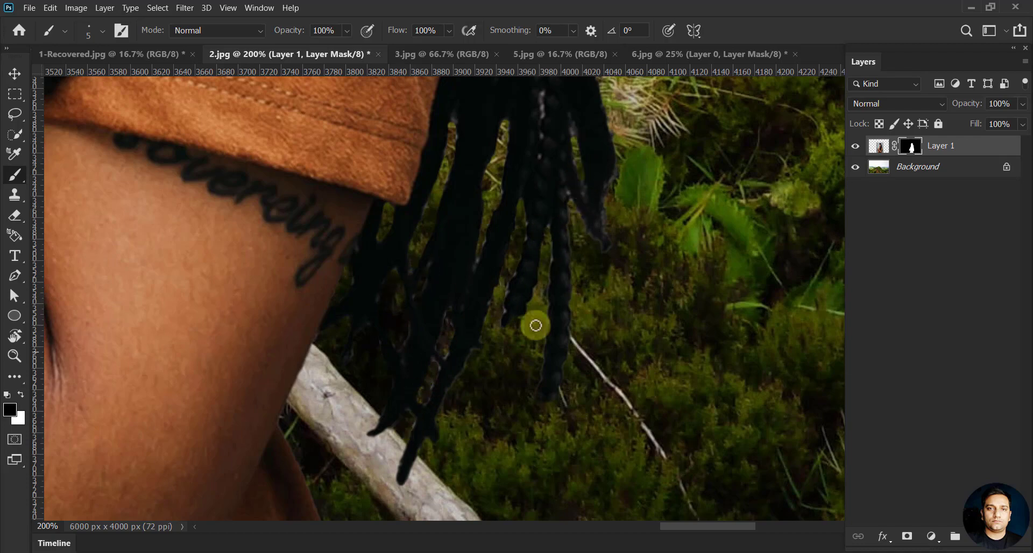
# Step: Work across her arms and braids, masking out the grey backdrop between them
pyautogui.scroll(-3, 536, 325)
pyautogui.scroll(-3, 485, 316)
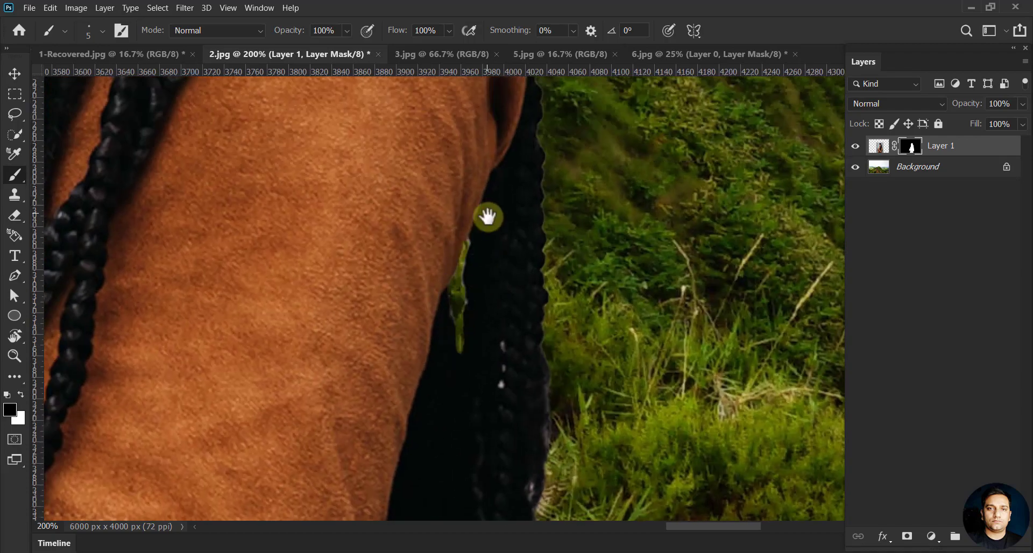
pyautogui.scroll(-3, 488, 217)
pyautogui.scroll(3, 469, 173)
pyautogui.scroll(-3, 275, 284)
pyautogui.moveTo(274, 284)
pyautogui.mouseDown()
pyautogui.moveTo(292, 320)
pyautogui.moveTo(266, 233)
pyautogui.moveTo(379, 331)
pyautogui.mouseUp()
pyautogui.scroll(5, 291, 319)
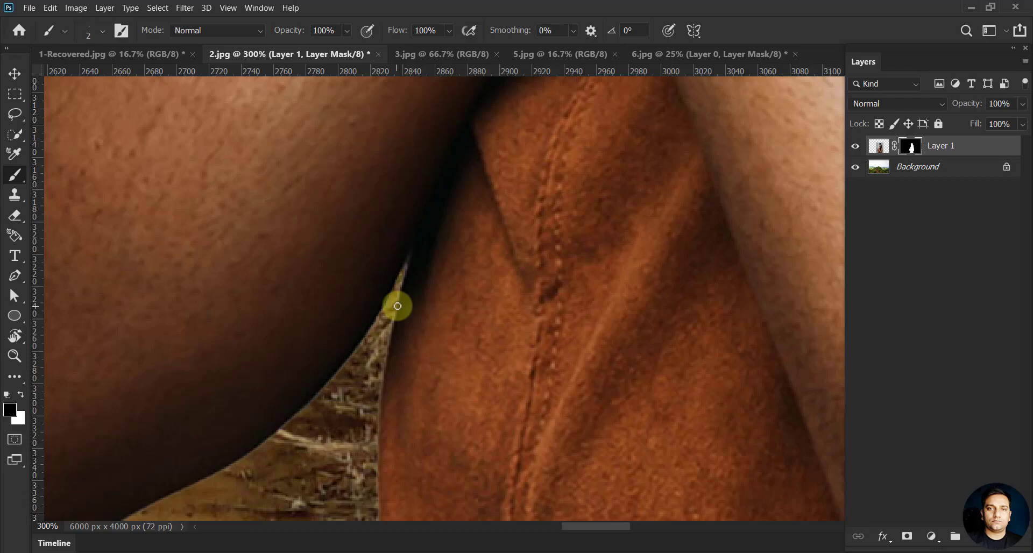
pyautogui.scroll(-3, 453, 317)
pyautogui.scroll(-4, 453, 317)
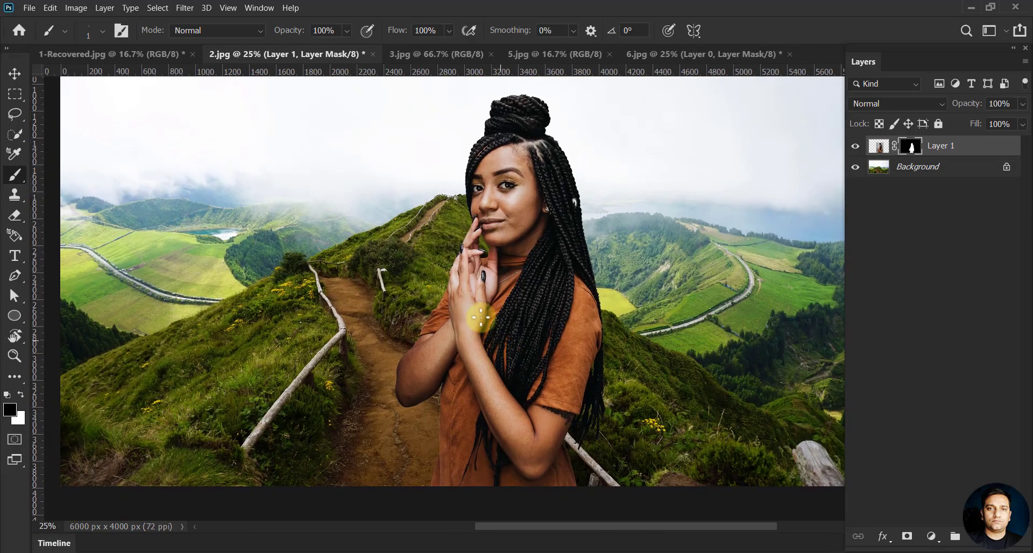
# Step: In seagull photo 3.jpg, unlock the background and mask the gull with Select > Subject
pyautogui.click(15, 74)
pyautogui.click(554, 54)
pyautogui.click(662, 54)
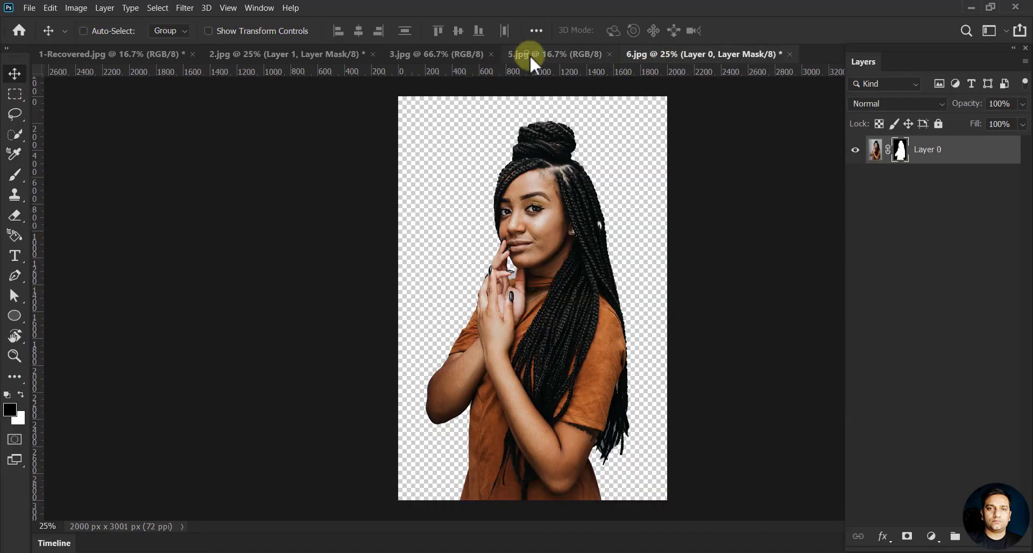
pyautogui.click(436, 54)
pyautogui.click(1007, 144)
pyautogui.click(158, 7)
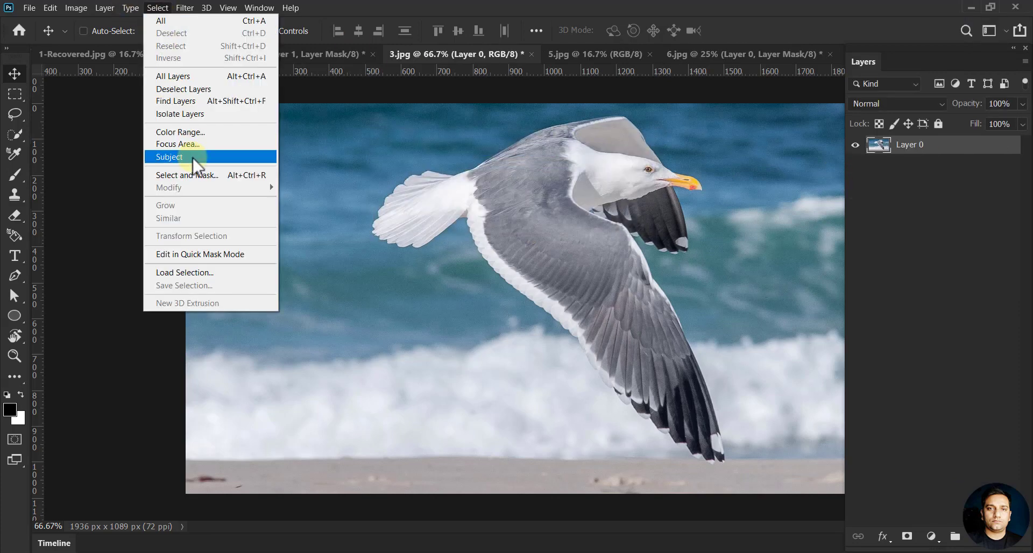
pyautogui.click(190, 163)
pyautogui.click(907, 537)
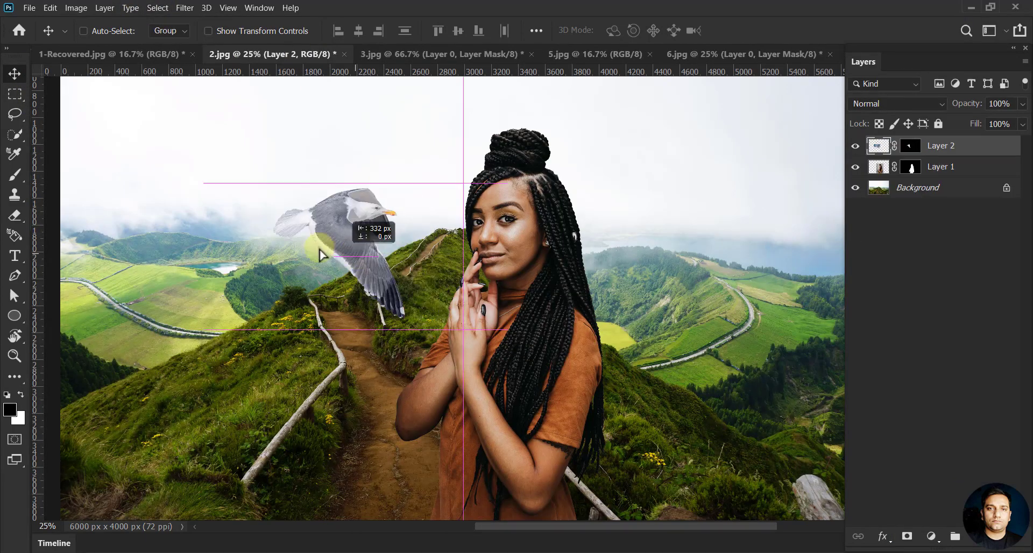
# Step: Copy the gull into the composite, place it high in the sky and tilt it slightly
pyautogui.moveTo(508, 218); pyautogui.dragTo(142, 161)
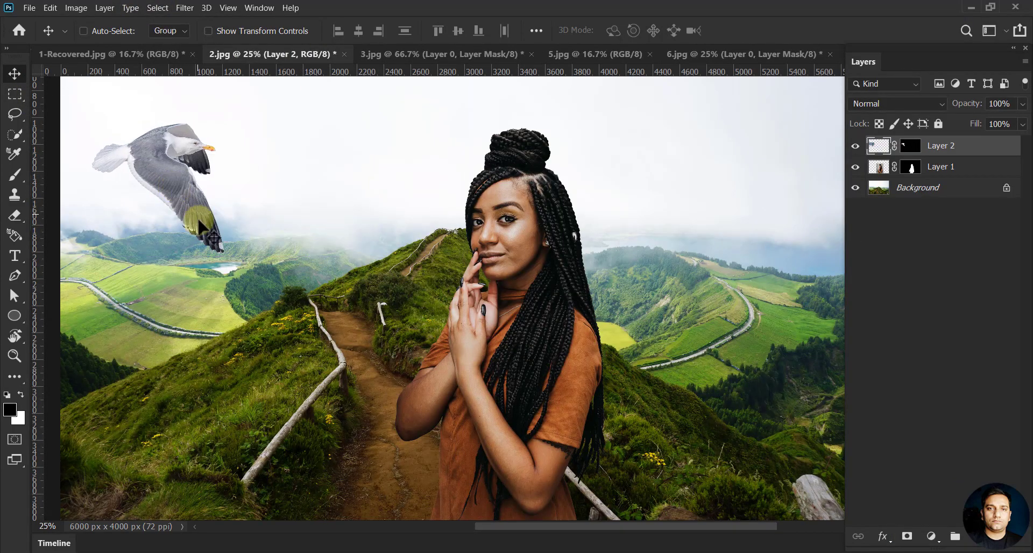
pyautogui.hotkey('ctrl', 't')
pyautogui.moveTo(257, 184)
pyautogui.mouseDown()
pyautogui.moveTo(346, 185)
pyautogui.moveTo(323, 215)
pyautogui.mouseUp()
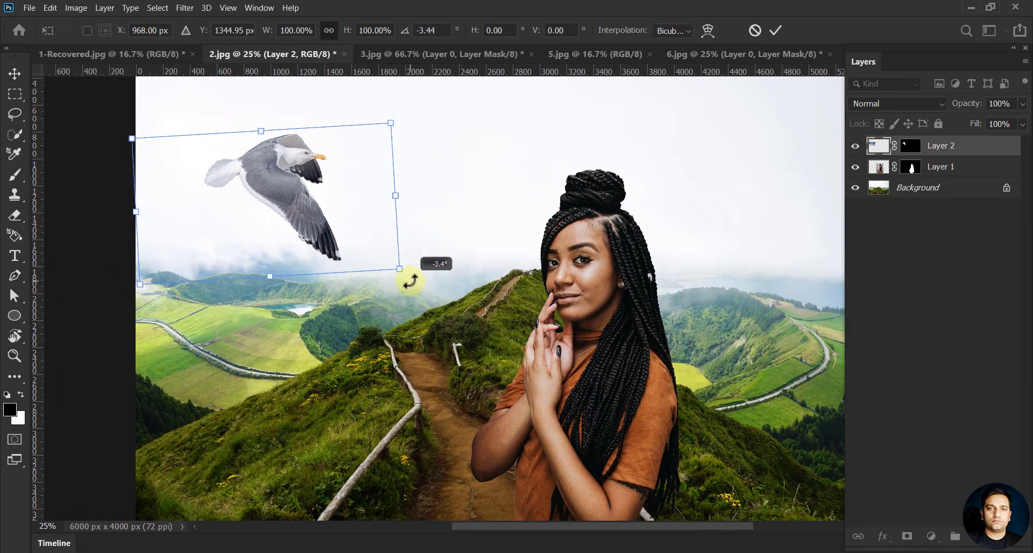
pyautogui.moveTo(409, 277)
pyautogui.mouseDown()
pyautogui.moveTo(397, 248)
pyautogui.moveTo(368, 238)
pyautogui.mouseUp()
pyautogui.press('Return')
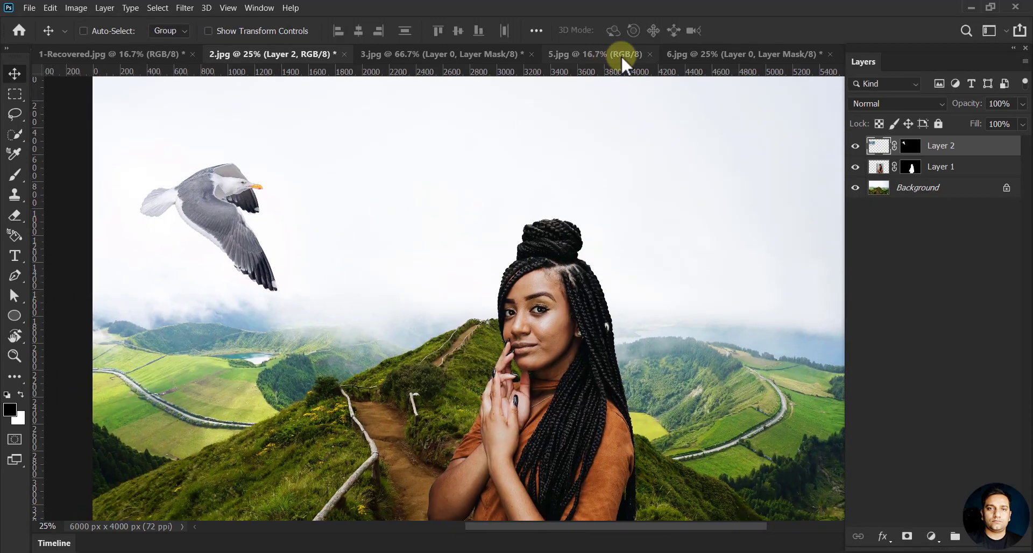
pyautogui.click(621, 55)
# Step: Mask the geese in 5.jpg with Select > Subject and copy them into the composite
pyautogui.click(158, 8)
pyautogui.click(182, 157)
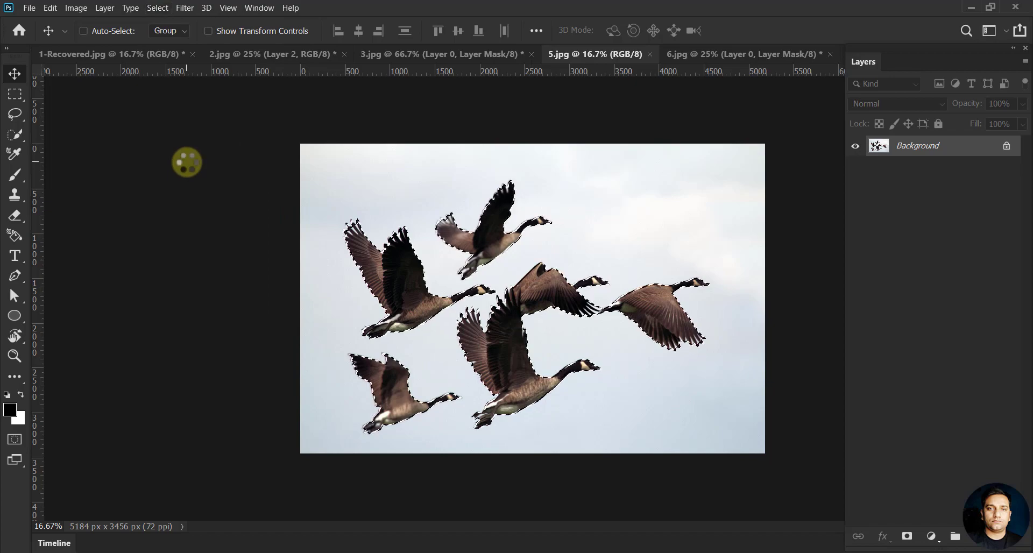
pyautogui.click(907, 536)
pyautogui.moveTo(531, 288)
pyautogui.mouseDown()
pyautogui.moveTo(564, 264)
pyautogui.moveTo(422, 295)
pyautogui.mouseUp()
# Step: Shrink the flock into the upper-left sky and Alt-drag a duplicate to its right
pyautogui.hotkey('ctrl', 't')
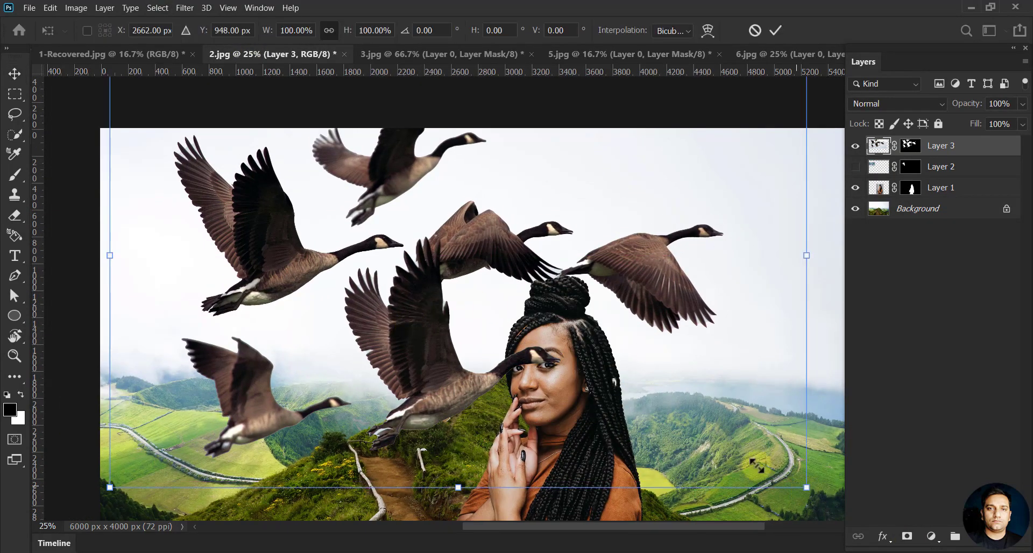
pyautogui.moveTo(805, 493)
pyautogui.mouseDown()
pyautogui.moveTo(530, 303)
pyautogui.moveTo(466, 362)
pyautogui.mouseUp()
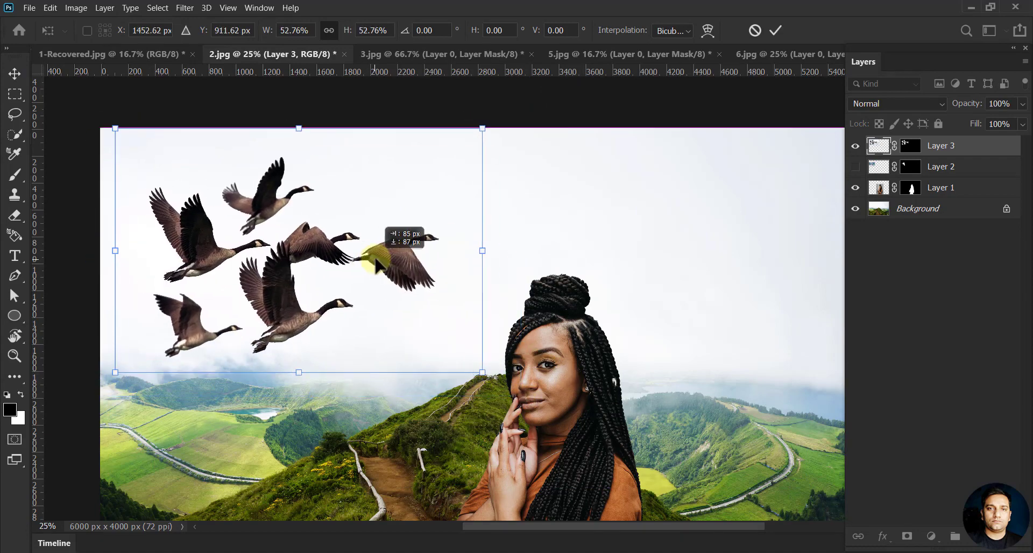
pyautogui.moveTo(357, 258)
pyautogui.mouseDown()
pyautogui.moveTo(498, 242)
pyautogui.moveTo(425, 253)
pyautogui.mouseUp()
pyautogui.moveTo(235, 191)
pyautogui.mouseDown()
pyautogui.moveTo(542, 276)
pyautogui.moveTo(272, 315)
pyautogui.mouseUp()
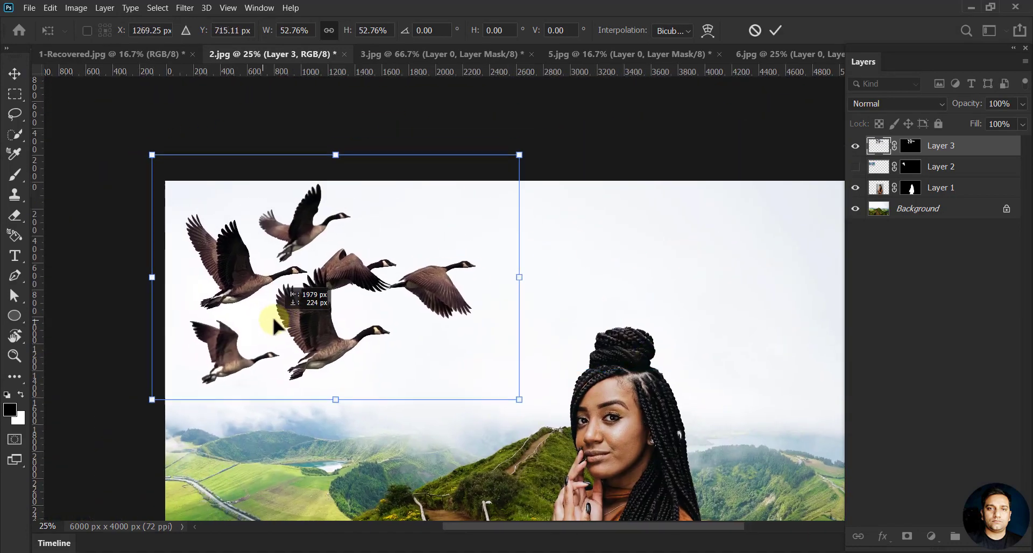
pyautogui.moveTo(519, 396)
pyautogui.mouseDown()
pyautogui.moveTo(503, 398)
pyautogui.moveTo(455, 357)
pyautogui.mouseUp()
pyautogui.moveTo(325, 323)
pyautogui.mouseDown()
pyautogui.moveTo(402, 346)
pyautogui.moveTo(443, 344)
pyautogui.moveTo(471, 372)
pyautogui.mouseUp()
pyautogui.press('Return')
pyautogui.moveTo(272, 346); pyautogui.dragTo(519, 288)
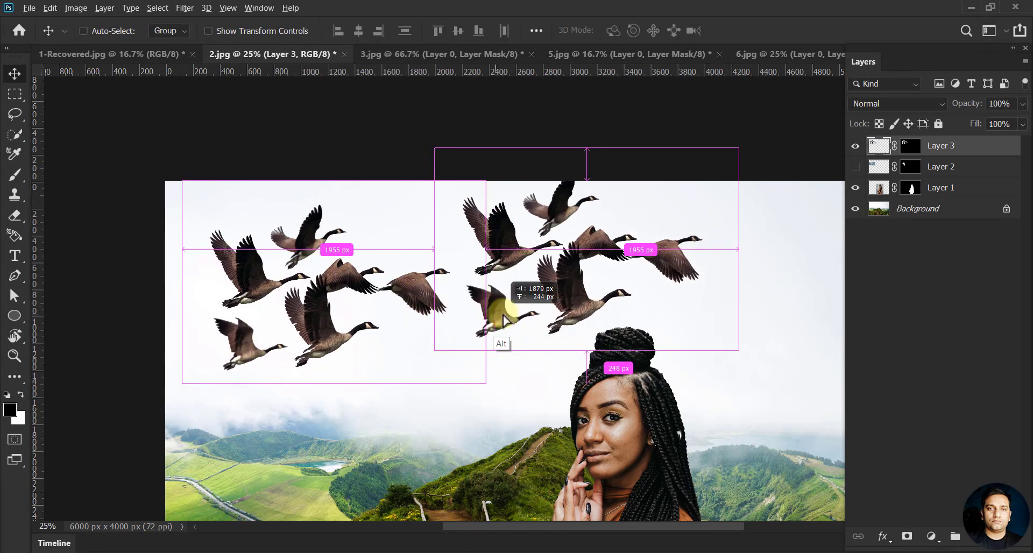
pyautogui.moveTo(345, 295)
pyautogui.keyDown('alt'); pyautogui.mouseDown()
pyautogui.moveTo(536, 275)
pyautogui.moveTo(616, 285)
pyautogui.mouseUp(); pyautogui.keyUp('alt')
# Step: Mask two geese out of the duplicate flock, then hide that duplicate layer
pyautogui.click(14, 175)
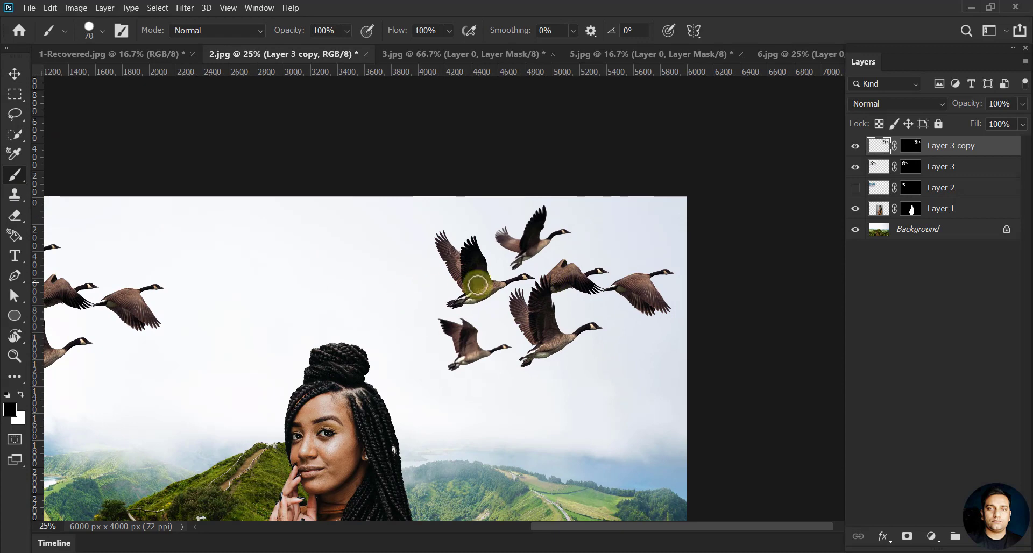
pyautogui.click(911, 145)
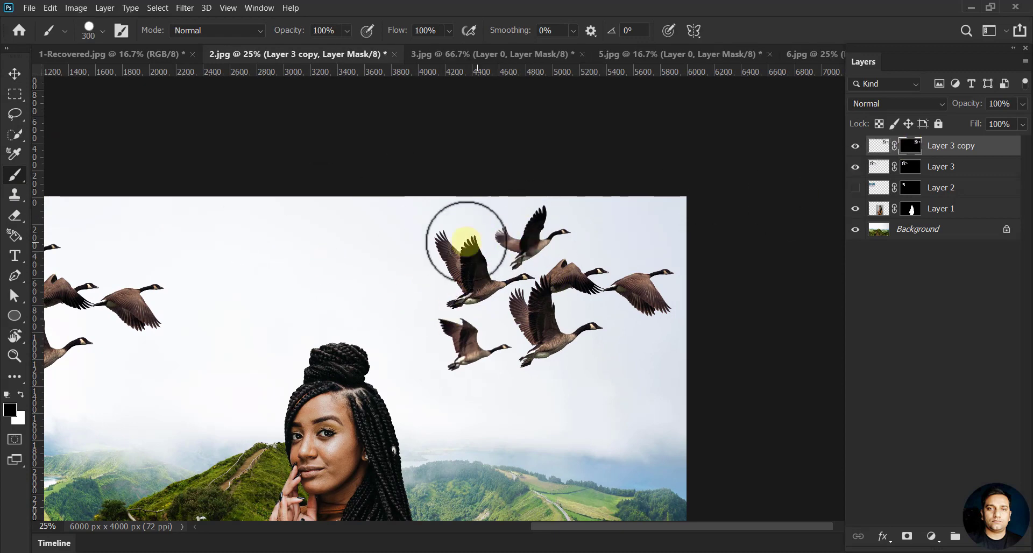
pyautogui.moveTo(461, 238)
pyautogui.mouseDown()
pyautogui.moveTo(525, 371)
pyautogui.moveTo(538, 312)
pyautogui.moveTo(533, 335)
pyautogui.mouseUp()
pyautogui.click(6, 395)
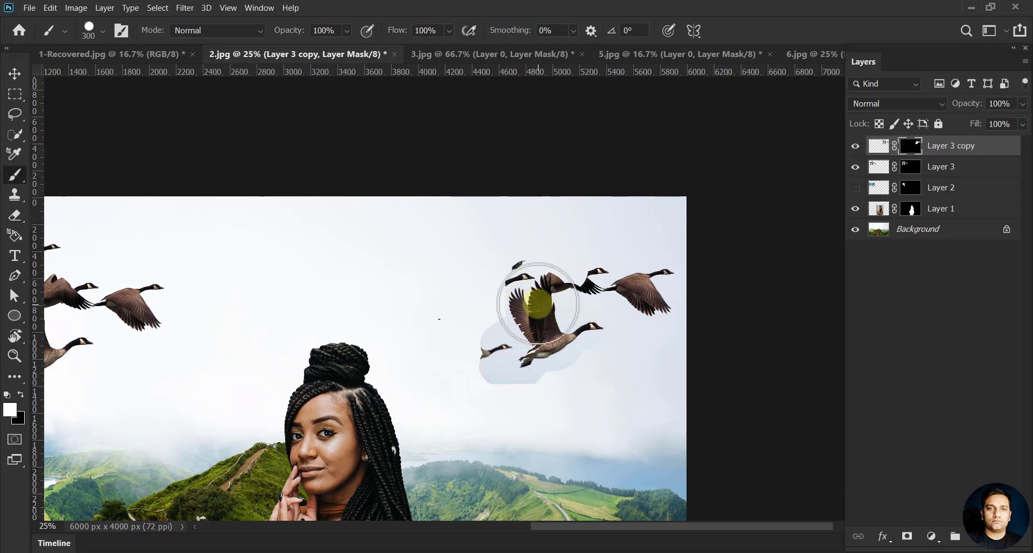
pyautogui.click(855, 145)
# Step: Duplicate the original flock with Ctrl+J, move the copy right, and mask out two of its geese
pyautogui.click(942, 166)
pyautogui.hotkey('ctrl', 'j')
pyautogui.press('v')
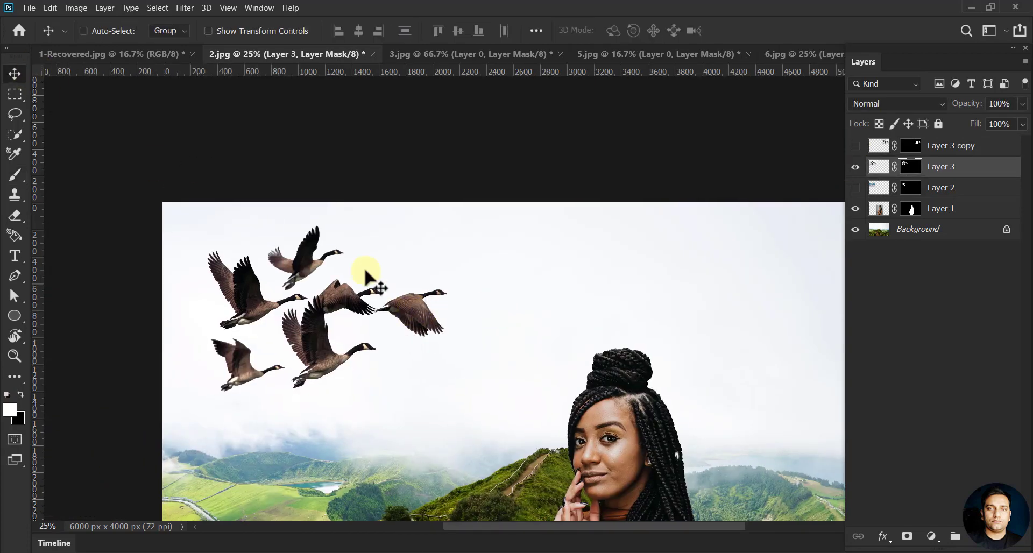
pyautogui.moveTo(364, 272)
pyautogui.mouseDown()
pyautogui.moveTo(439, 347)
pyautogui.moveTo(530, 350)
pyautogui.mouseUp()
pyautogui.click(14, 175)
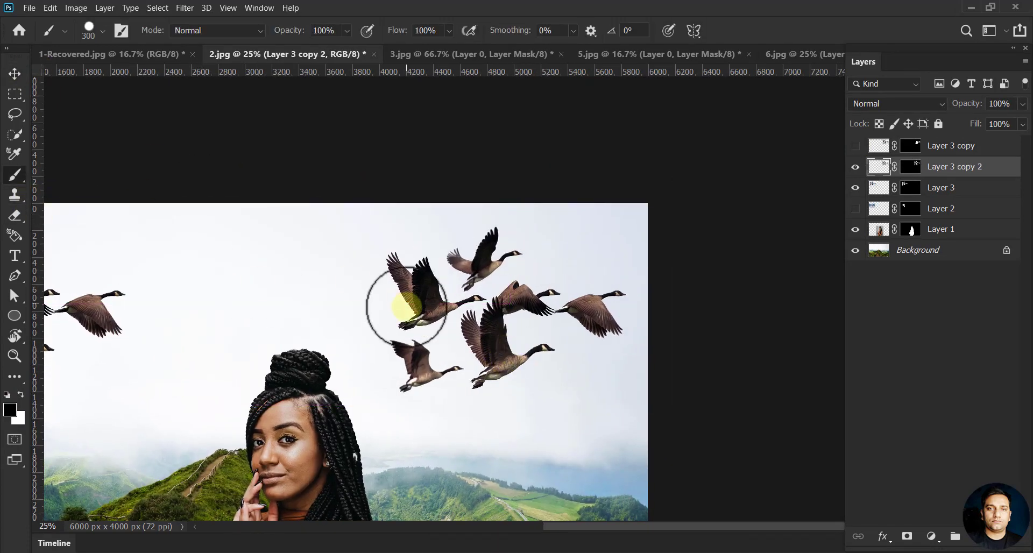
pyautogui.click(911, 167)
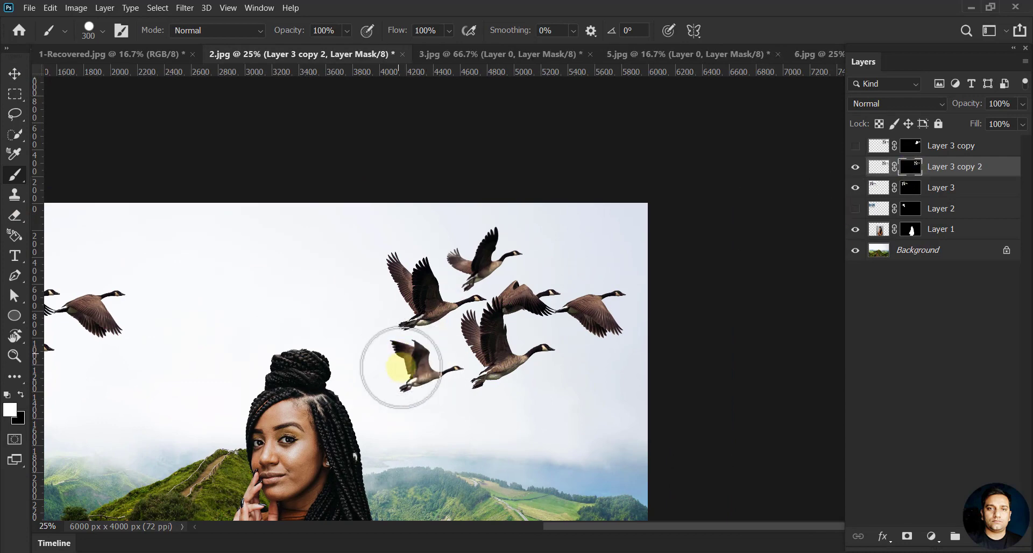
pyautogui.press('x')
pyautogui.moveTo(336, 342); pyautogui.dragTo(442, 374)
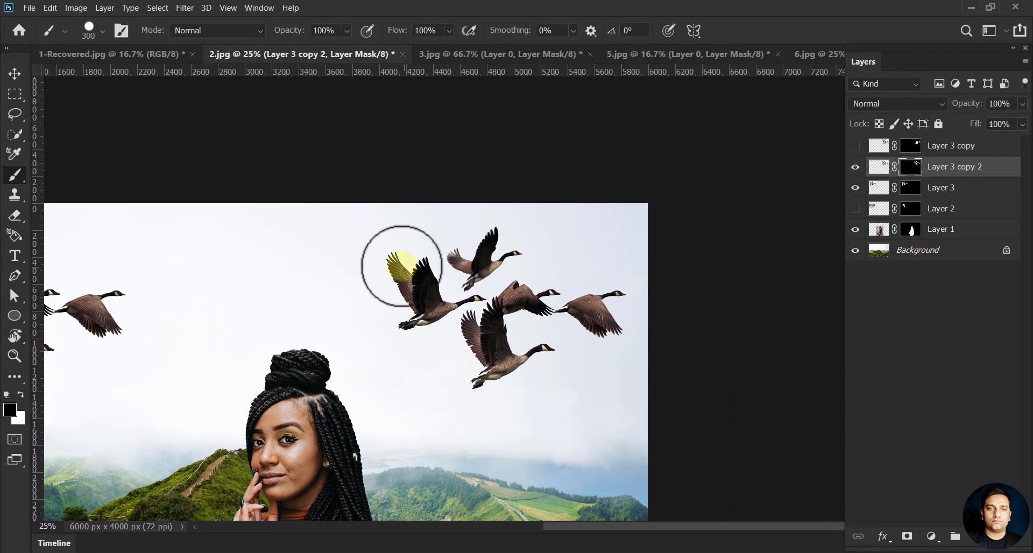
pyautogui.moveTo(469, 236); pyautogui.dragTo(472, 269)
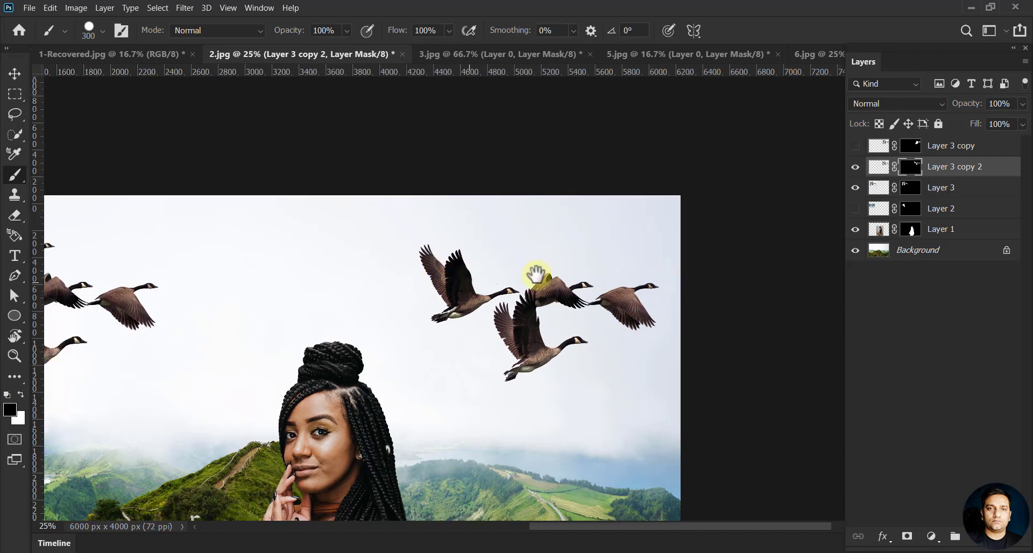
# Step: Mask the top-left goose and one more out of the original flock
pyautogui.hscroll(-5, 535, 277)
pyautogui.hotkey('alt', '[')
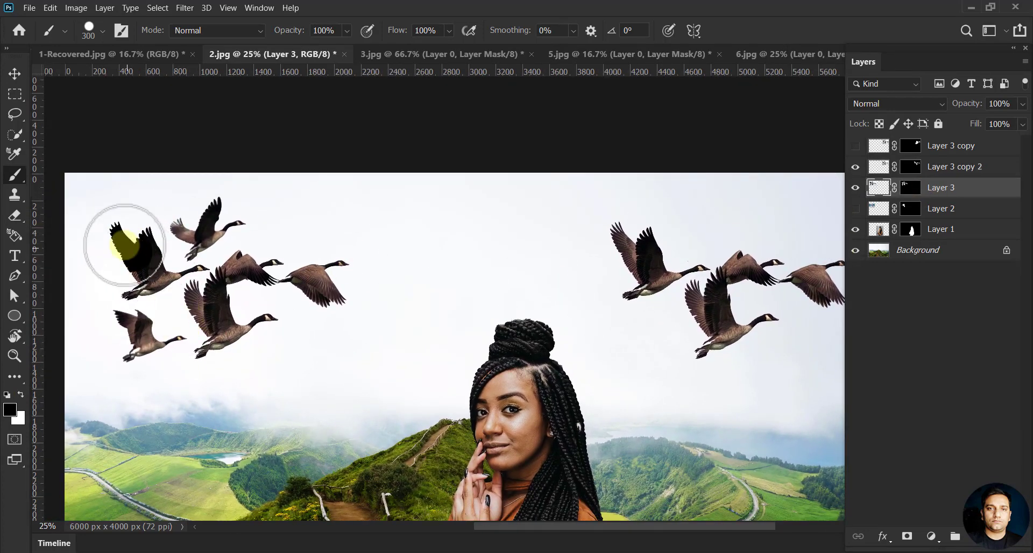
pyautogui.click(911, 188)
pyautogui.moveTo(129, 242)
pyautogui.mouseDown()
pyautogui.moveTo(188, 255)
pyautogui.moveTo(143, 231)
pyautogui.moveTo(223, 207)
pyautogui.mouseUp()
pyautogui.moveTo(345, 275); pyautogui.dragTo(317, 268)
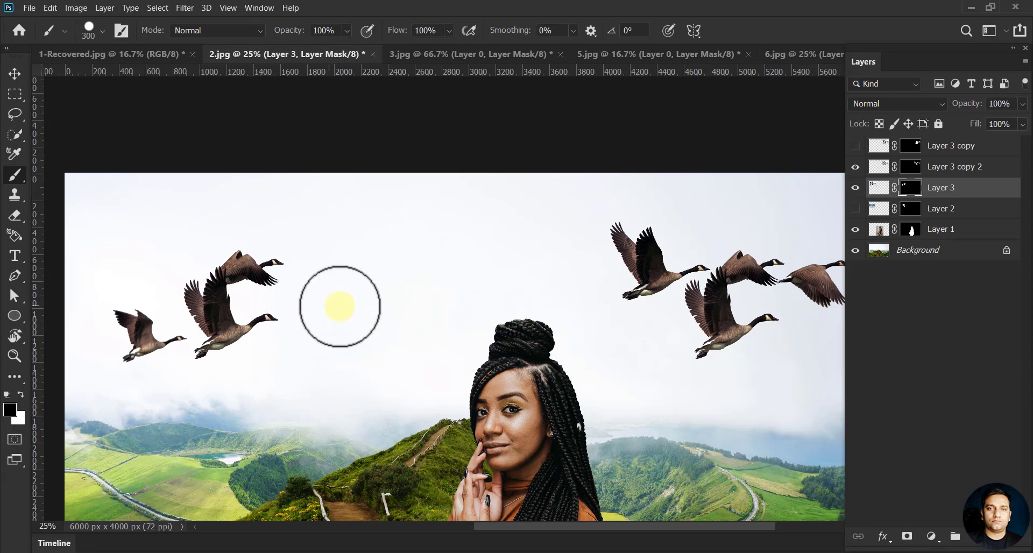
pyautogui.moveTo(391, 272); pyautogui.dragTo(329, 223)
# Step: Shrink the copied flock to about 81% and move it left, higher above the woman
pyautogui.click(15, 74)
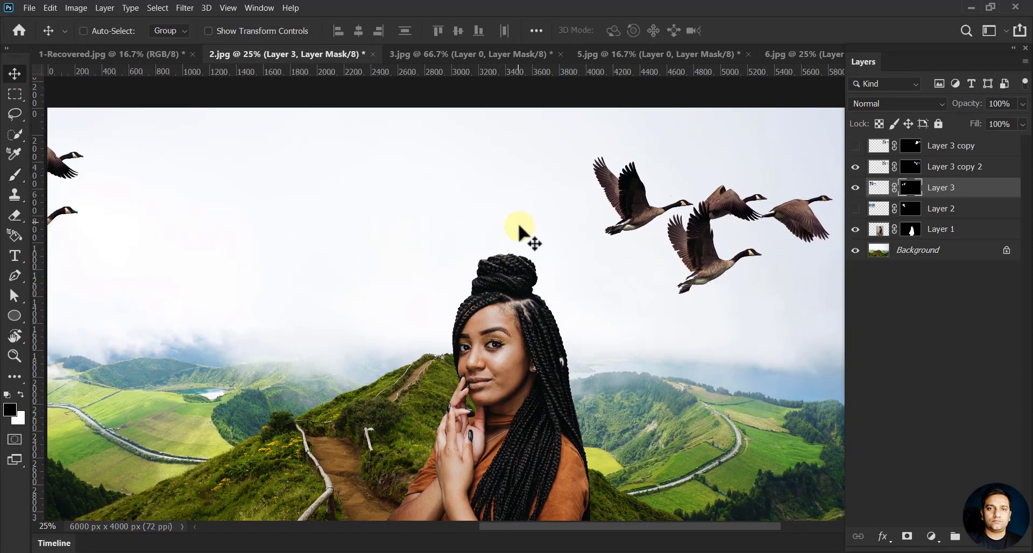
pyautogui.keyDown('ctrl'); pyautogui.click(727, 242); pyautogui.keyUp('ctrl')
pyautogui.hotkey('ctrl', 't')
pyautogui.moveTo(538, 307); pyautogui.dragTo(594, 268)
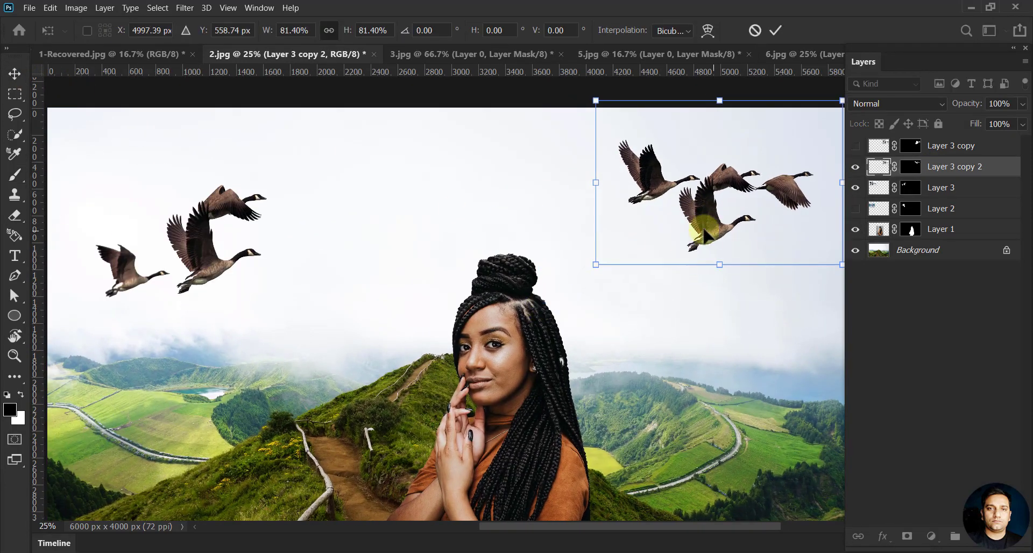
pyautogui.moveTo(699, 224); pyautogui.dragTo(402, 223)
pyautogui.moveTo(547, 254); pyautogui.dragTo(523, 246)
pyautogui.press('Return')
pyautogui.hotkey('ctrl', '0')
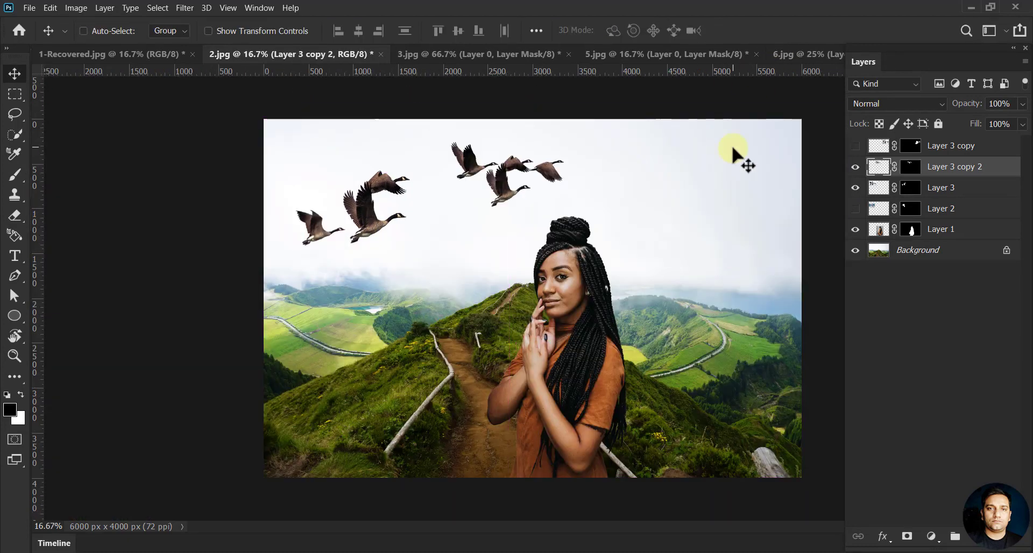
pyautogui.hotkey('ctrl', 't')
pyautogui.moveTo(588, 257); pyautogui.dragTo(542, 230)
pyautogui.press('Return')
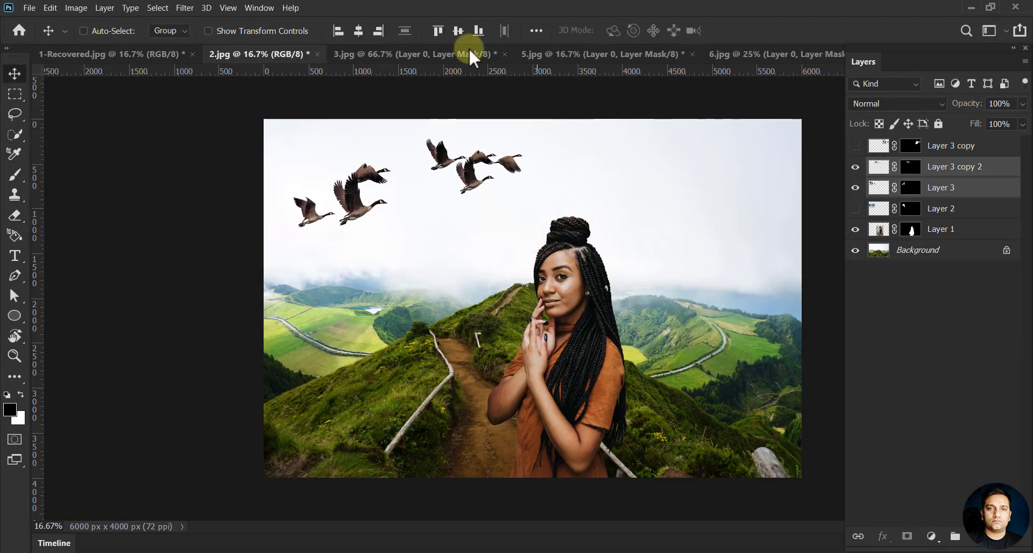
# Step: Shrink the seagull, move it right, flip it vertically and horizontally, and tilt it slightly
pyautogui.click(855, 208)
pyautogui.click(842, 208)
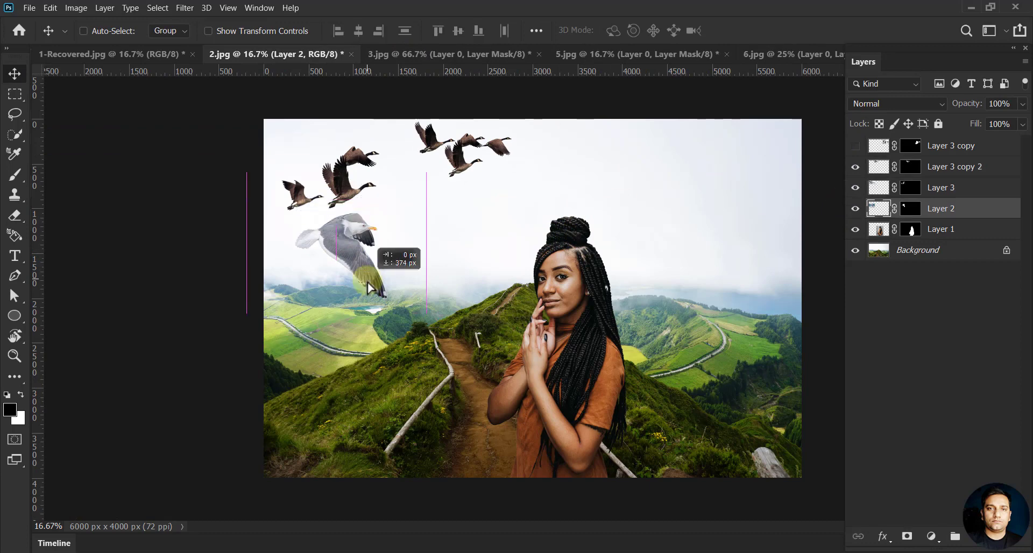
pyautogui.moveTo(352, 273); pyautogui.dragTo(347, 307)
pyautogui.hotkey('ctrl', 't')
pyautogui.moveTo(438, 335)
pyautogui.mouseDown()
pyautogui.moveTo(369, 300)
pyautogui.moveTo(764, 296)
pyautogui.mouseUp()
pyautogui.click(50, 8)
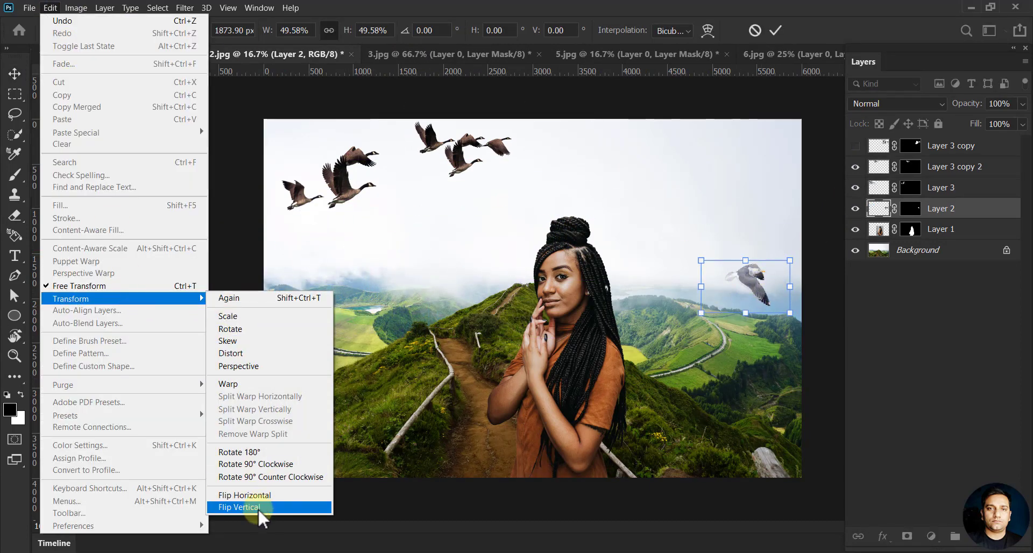
pyautogui.click(260, 507)
pyautogui.click(50, 7)
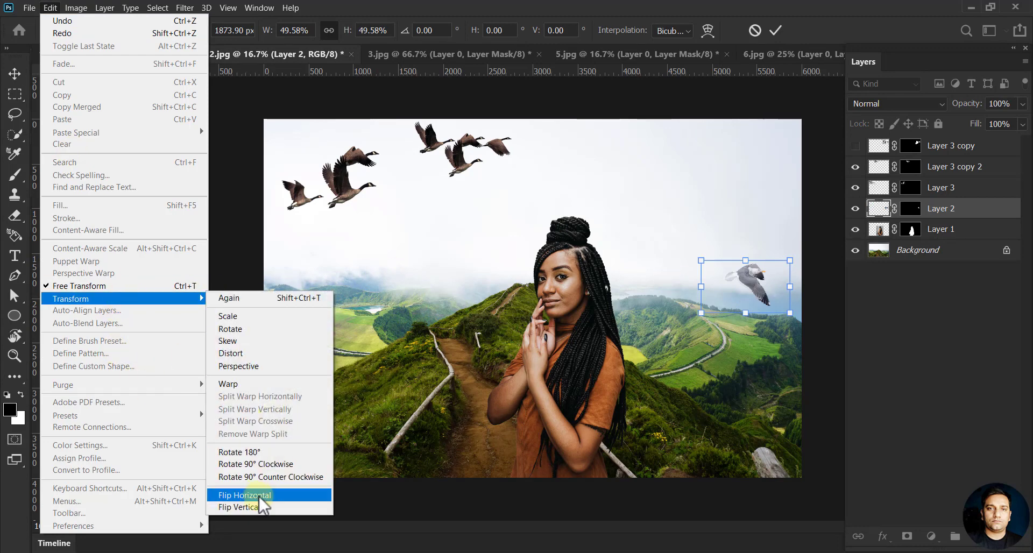
pyautogui.click(261, 493)
pyautogui.moveTo(708, 318); pyautogui.dragTo(723, 296)
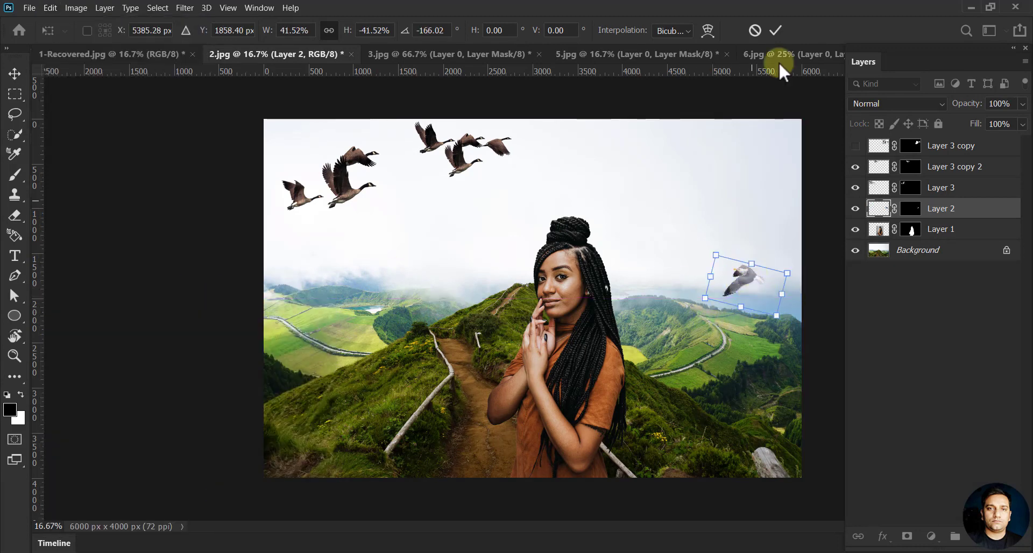
pyautogui.click(775, 31)
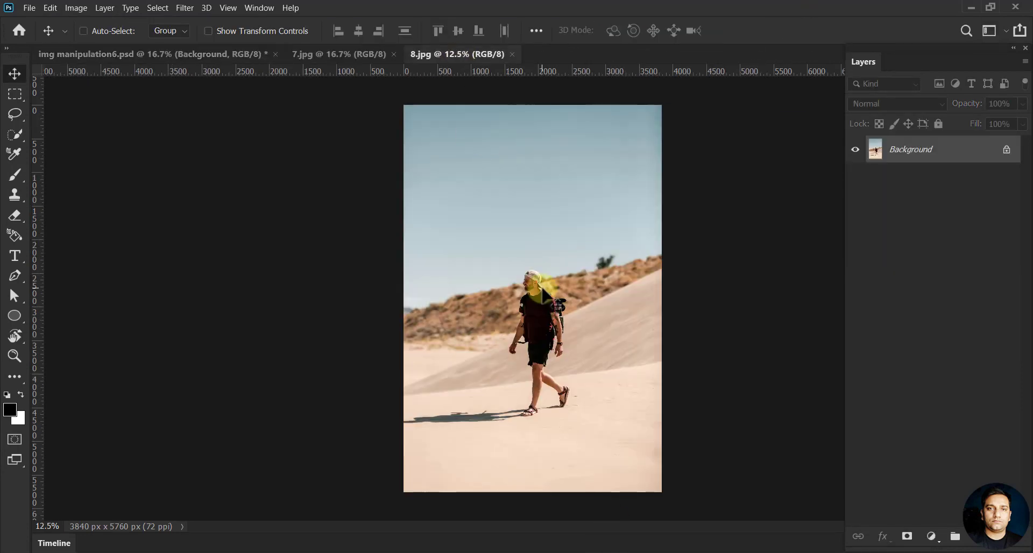
# Step: Unlock 8.jpg's background, mask the hiker, and bring him into the composite
pyautogui.doubleClick(915, 149)
pyautogui.press('Return')
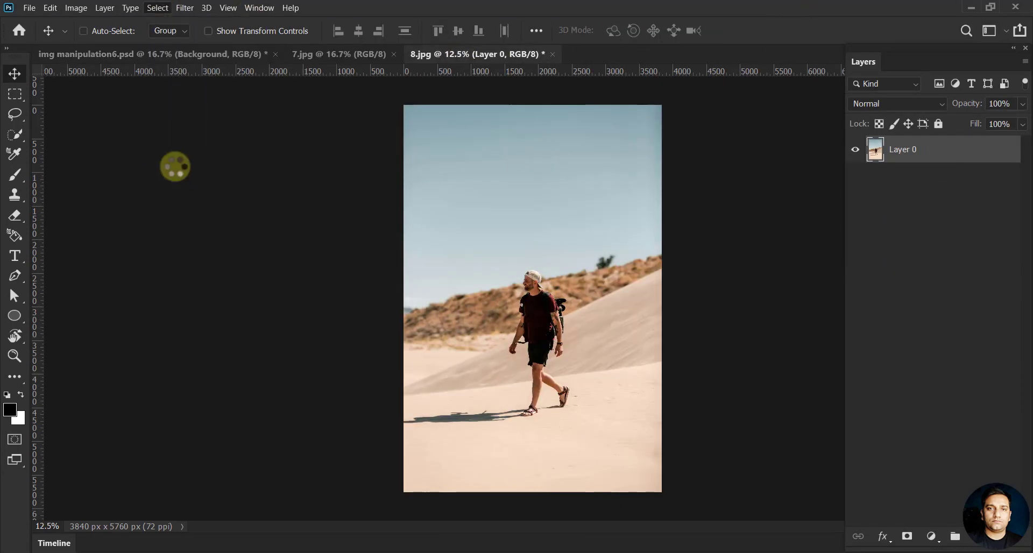
pyautogui.click(907, 536)
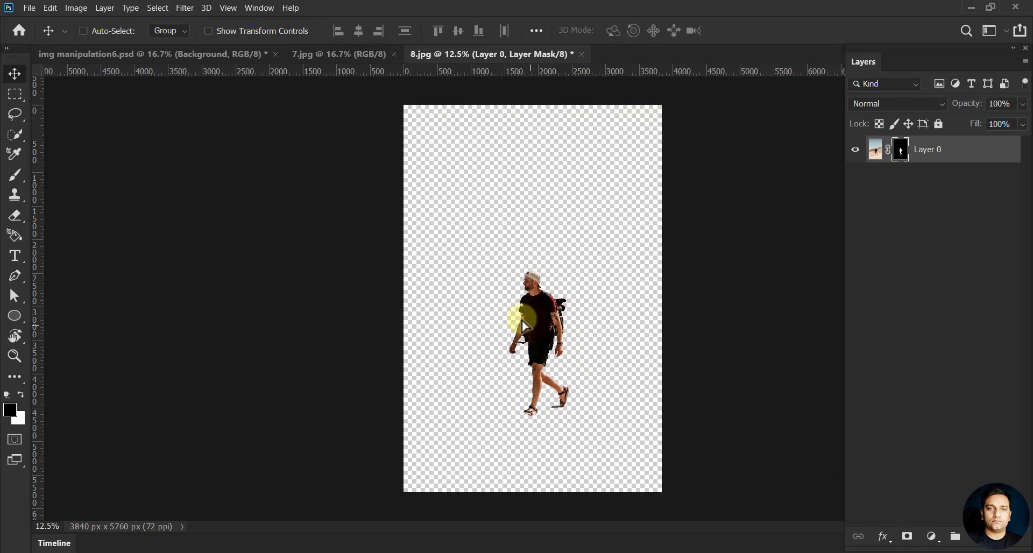
pyautogui.moveTo(521, 315); pyautogui.dragTo(460, 323)
pyautogui.hotkey('ctrl', 't')
pyautogui.hotkey('ctrl', 't')
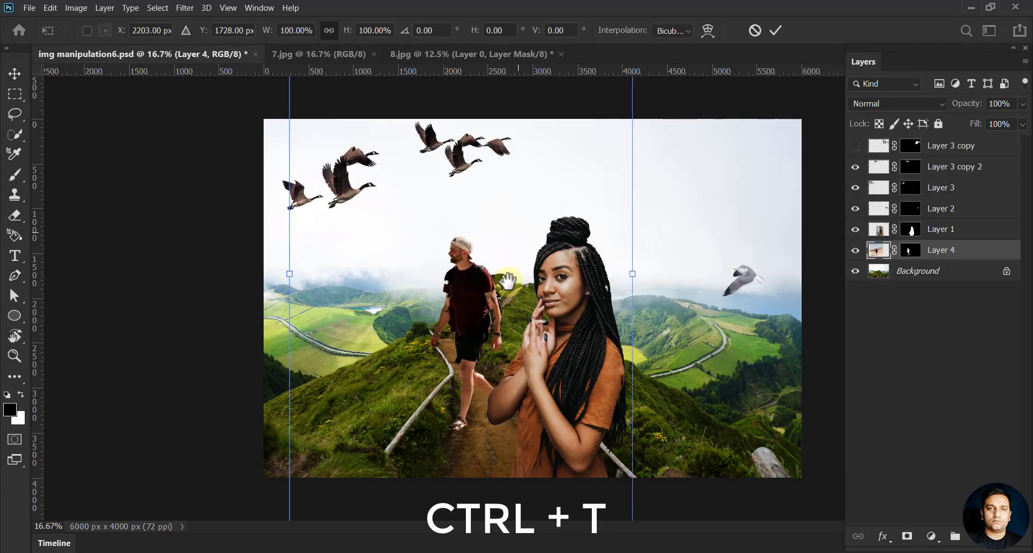
# Step: Scale the hiker to about 28% and place him up the dirt path between the railings
pyautogui.hotkey('ctrl', '-')
pyautogui.moveTo(598, 104); pyautogui.dragTo(507, 237)
pyautogui.moveTo(463, 344); pyautogui.dragTo(482, 317)
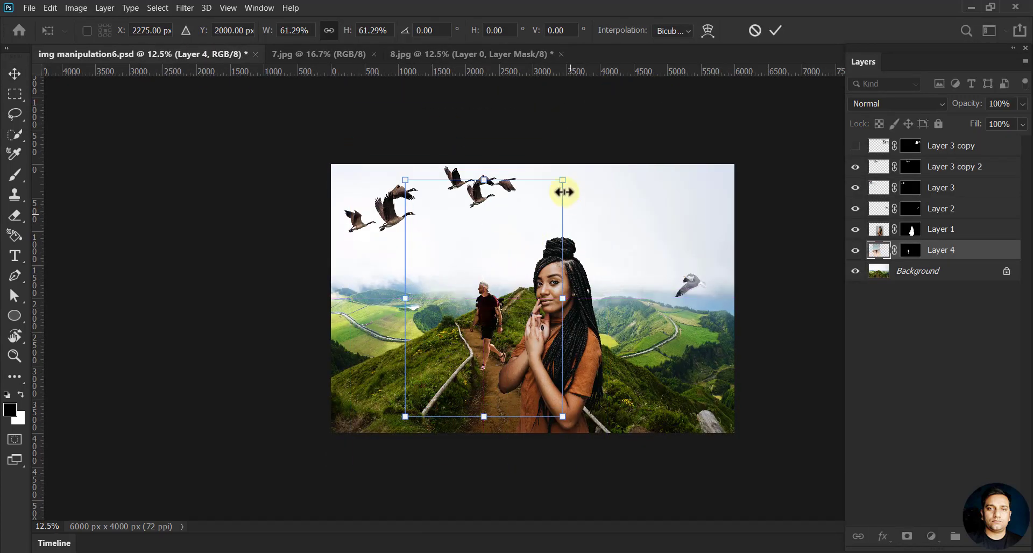
pyautogui.hotkey('ctrl', '+')
pyautogui.hotkey('ctrl', '+')
pyautogui.hotkey('ctrl', '+')
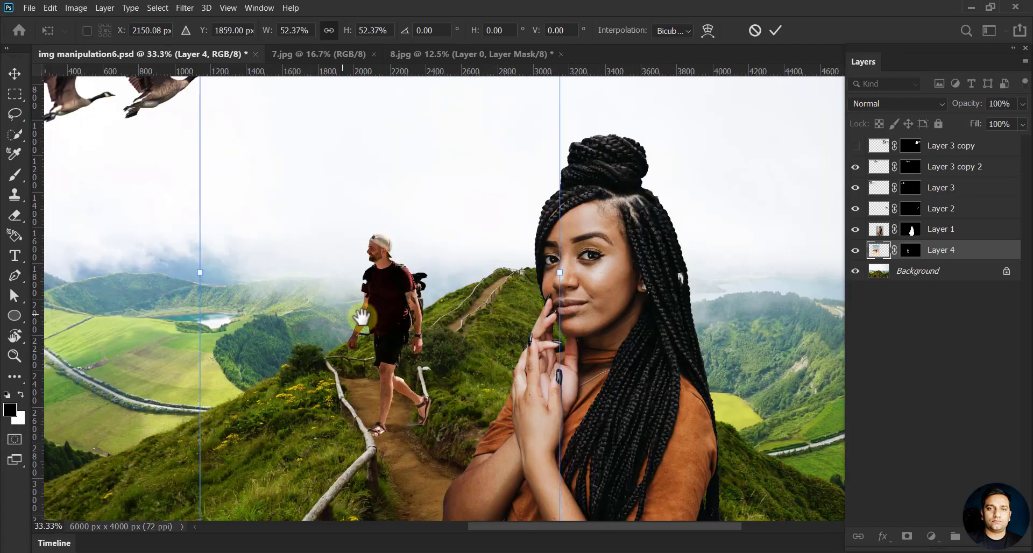
pyautogui.moveTo(612, 479)
pyautogui.mouseDown()
pyautogui.moveTo(574, 468)
pyautogui.moveTo(543, 376)
pyautogui.mouseUp()
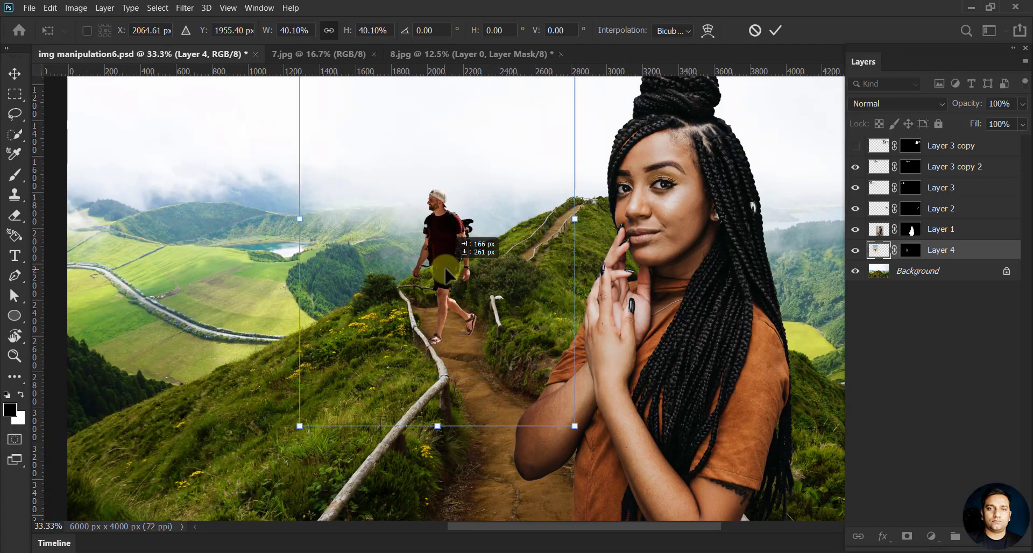
pyautogui.moveTo(425, 243); pyautogui.dragTo(457, 302)
pyautogui.moveTo(570, 447); pyautogui.dragTo(525, 381)
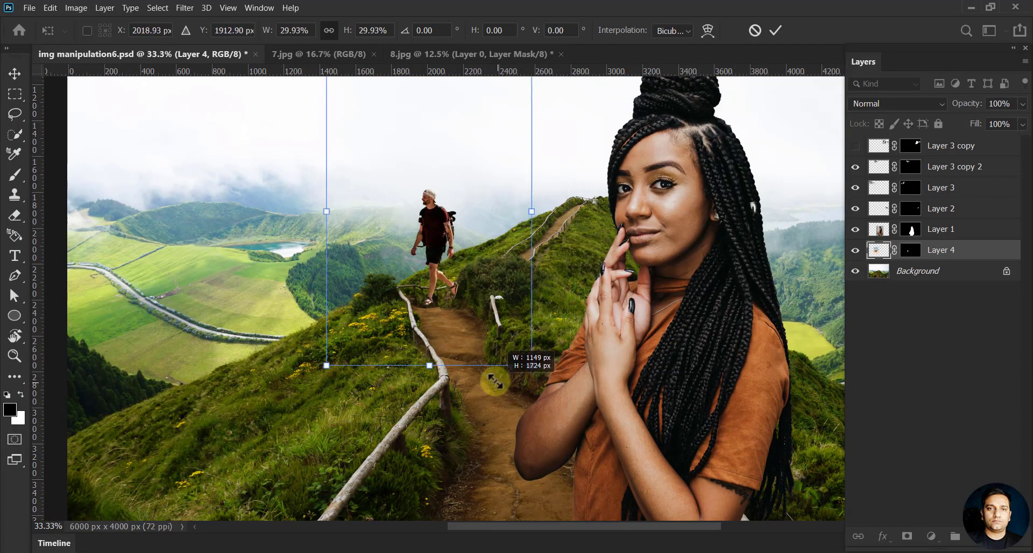
pyautogui.moveTo(475, 274)
pyautogui.mouseDown()
pyautogui.moveTo(487, 293)
pyautogui.moveTo(696, 219)
pyautogui.mouseUp()
pyautogui.press('Return')
pyautogui.scroll(2, 503, 309)
pyautogui.scroll(1, 503, 310)
pyautogui.scroll(1, 503, 310)
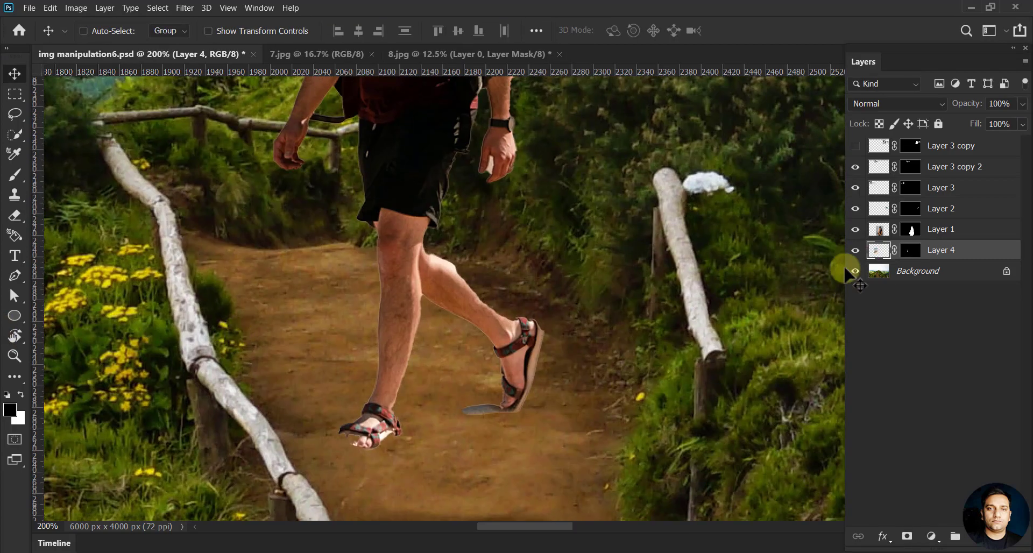
# Step: Restore the missing notch on the hiker's calf edge by painting white into Layer 4's mask
pyautogui.click(856, 250)
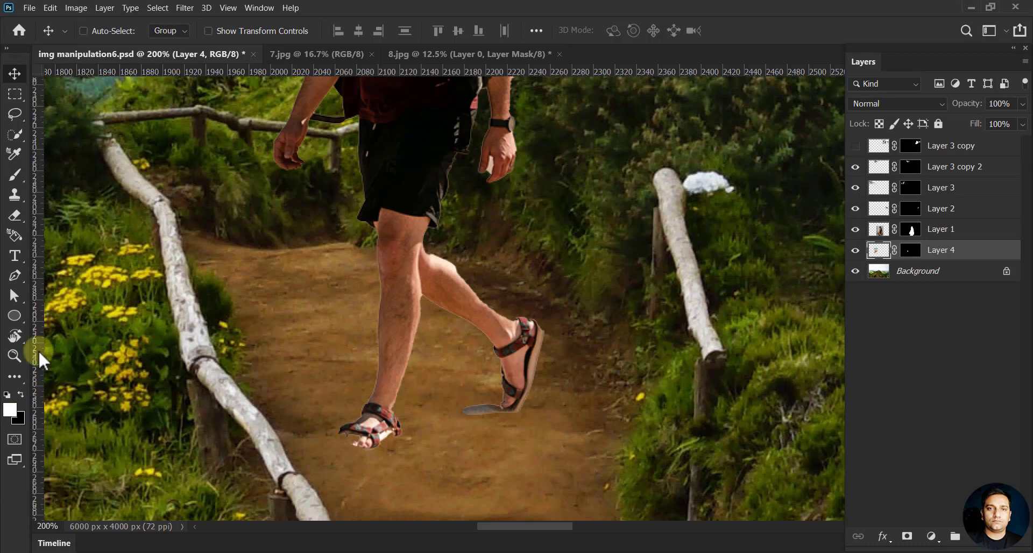
pyautogui.press('b')
pyautogui.press('[')
pyautogui.press('[')
pyautogui.press('[')
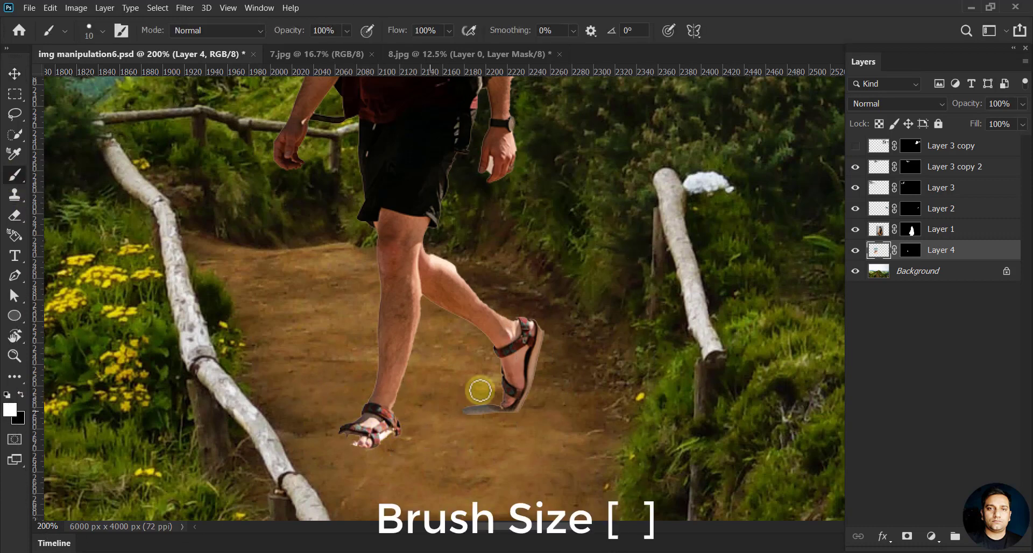
pyautogui.click(911, 251)
pyautogui.press('x')
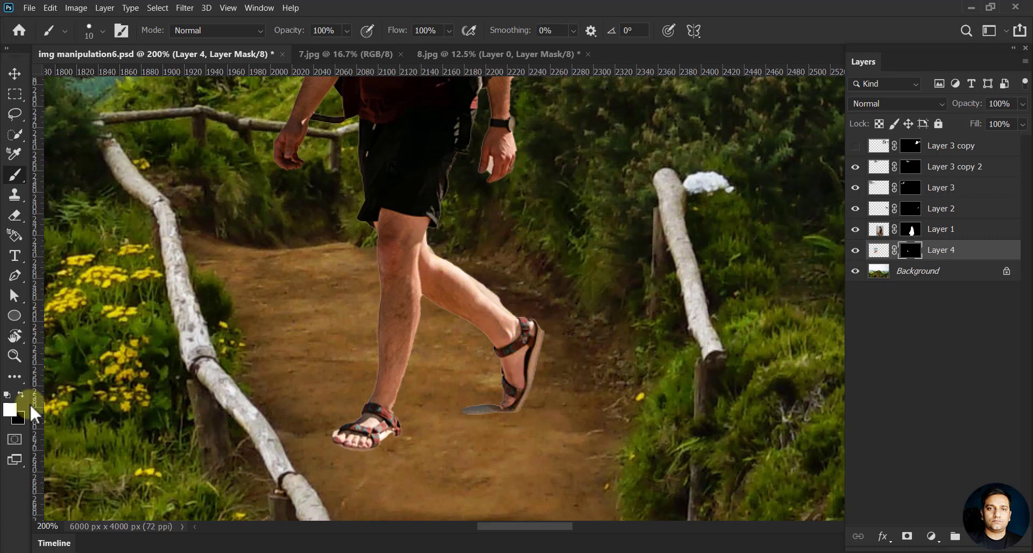
pyautogui.scroll(3, 504, 232)
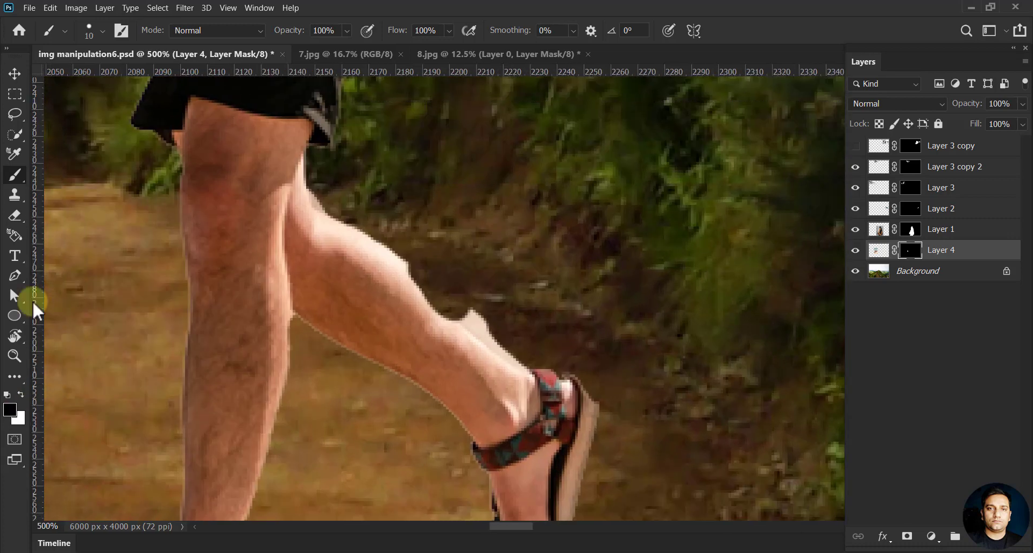
pyautogui.moveTo(404, 280); pyautogui.dragTo(330, 230)
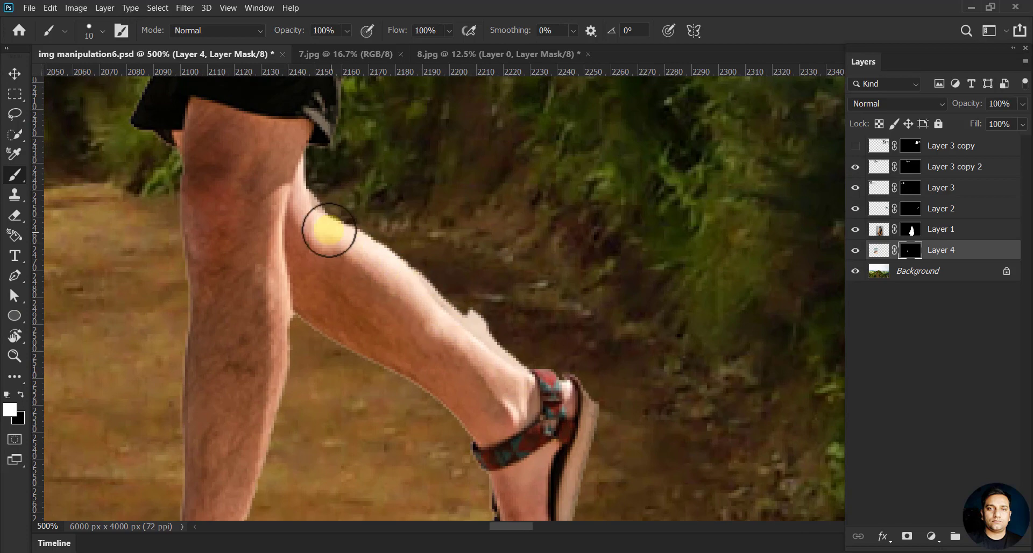
# Step: Paint black to mask out the pale fringe along the upper calf, then review the feet and torso
pyautogui.click(22, 392)
pyautogui.moveTo(330, 178)
pyautogui.mouseDown()
pyautogui.moveTo(444, 277)
pyautogui.moveTo(550, 331)
pyautogui.mouseUp()
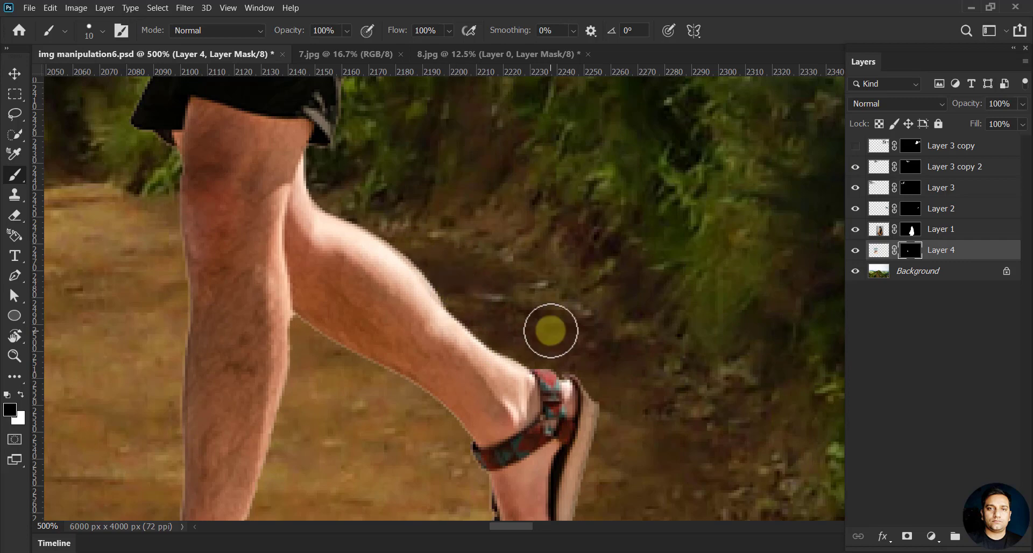
pyautogui.scroll(-5, 550, 331)
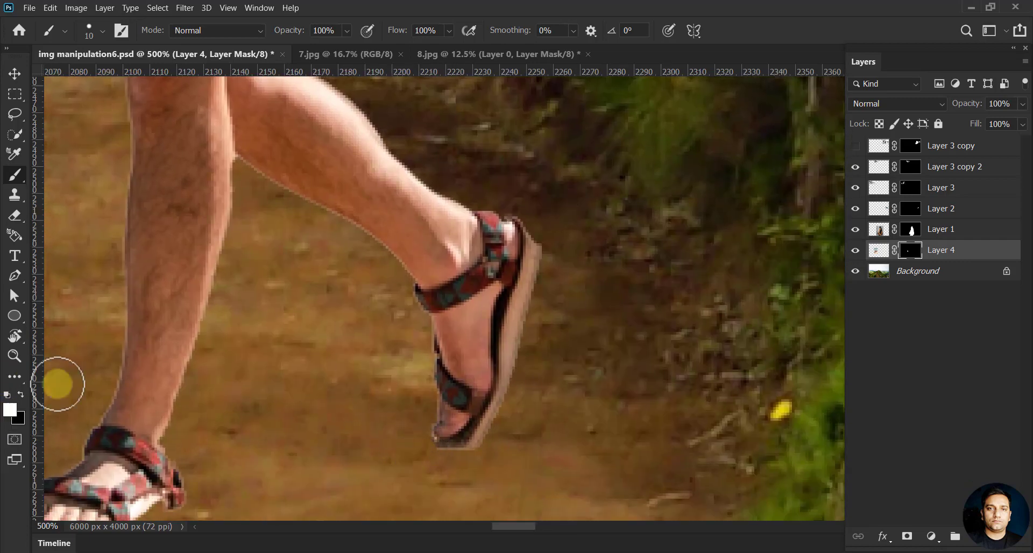
pyautogui.moveTo(375, 224)
pyautogui.mouseDown()
pyautogui.moveTo(339, 285)
pyautogui.moveTo(318, 242)
pyautogui.mouseUp()
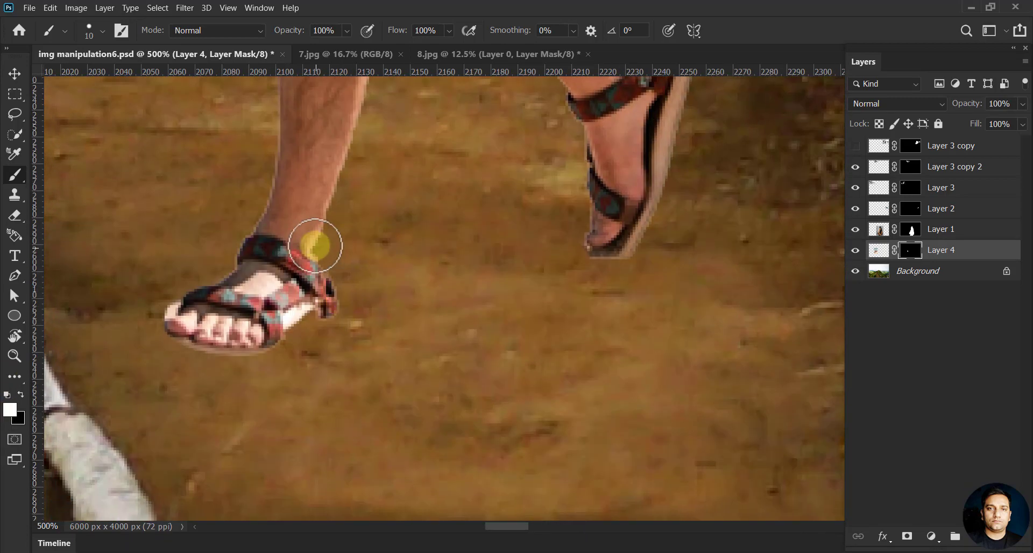
pyautogui.moveTo(289, 320)
pyautogui.mouseDown()
pyautogui.moveTo(316, 281)
pyautogui.moveTo(302, 307)
pyautogui.mouseUp()
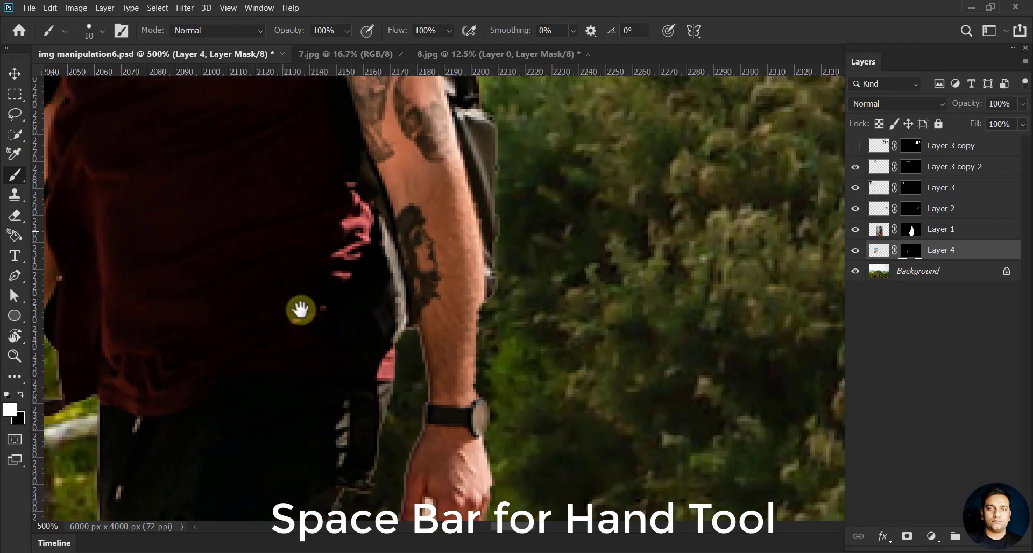
# Step: Restore the hiker's forearm edge near the hand and wrist with a smaller white brush
pyautogui.press('x')
pyautogui.press('[')
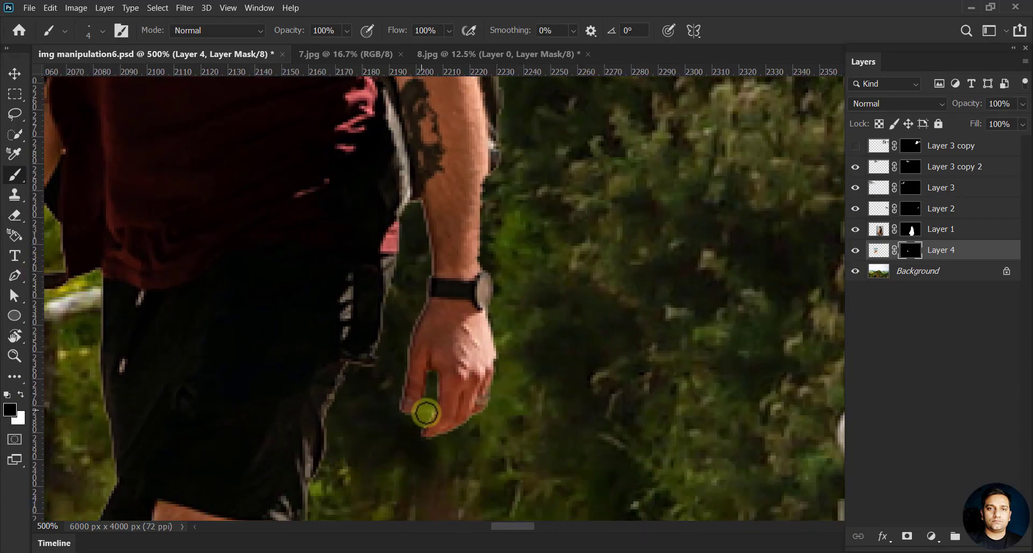
pyautogui.moveTo(427, 138); pyautogui.dragTo(454, 272)
pyautogui.press('x')
pyautogui.moveTo(500, 329); pyautogui.dragTo(484, 418)
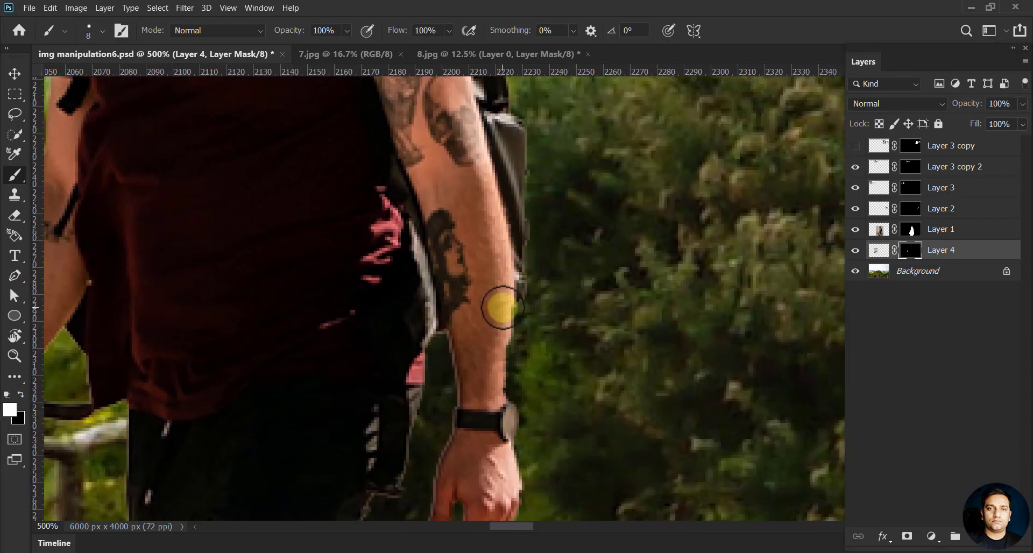
# Step: Paint the neck edge under the hiker's cap black in the mask to remove the fringe
pyautogui.scroll(10, 429, 353)
pyautogui.moveTo(348, 223); pyautogui.dragTo(402, 215)
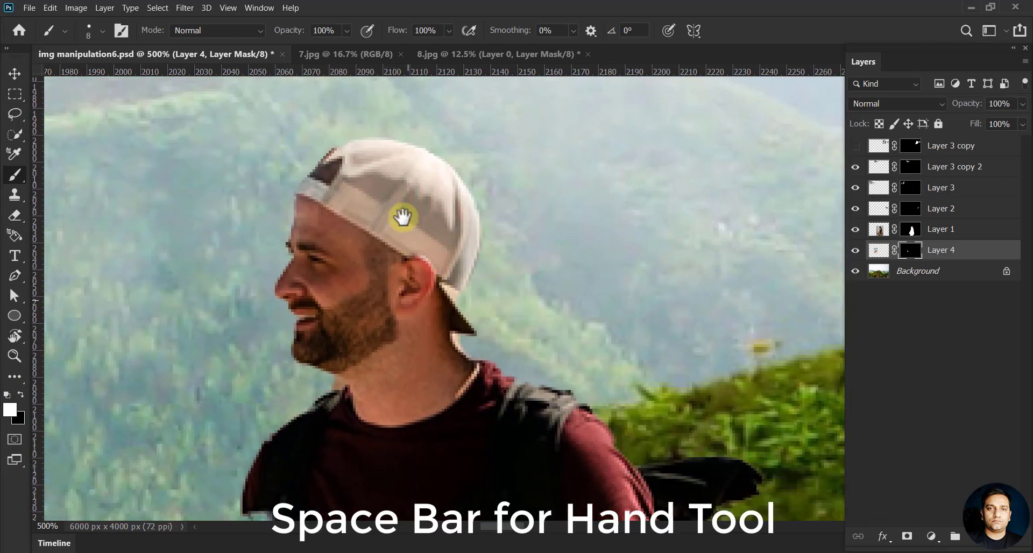
pyautogui.moveTo(231, 473); pyautogui.dragTo(350, 170)
pyautogui.moveTo(295, 263); pyautogui.dragTo(212, 307)
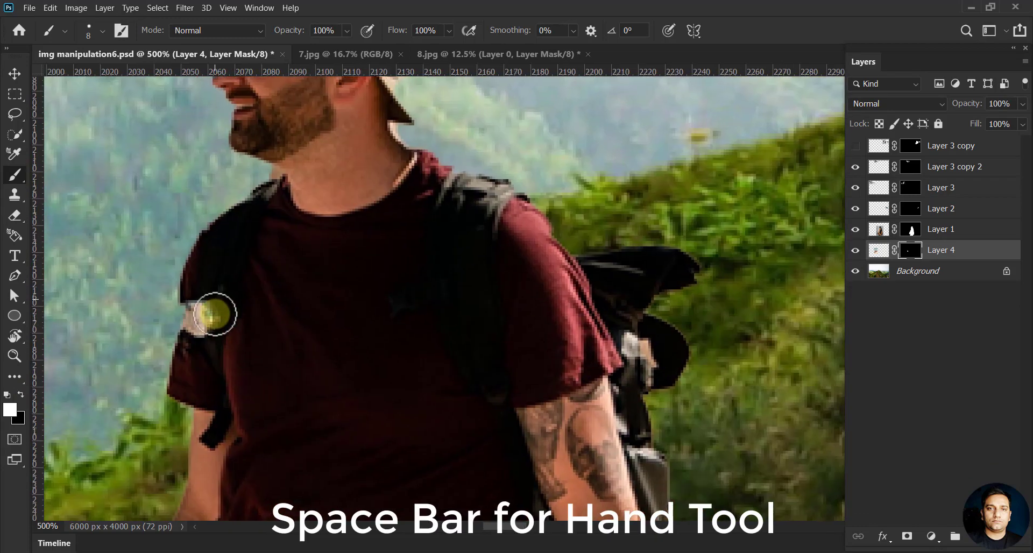
pyautogui.moveTo(496, 224); pyautogui.dragTo(463, 269)
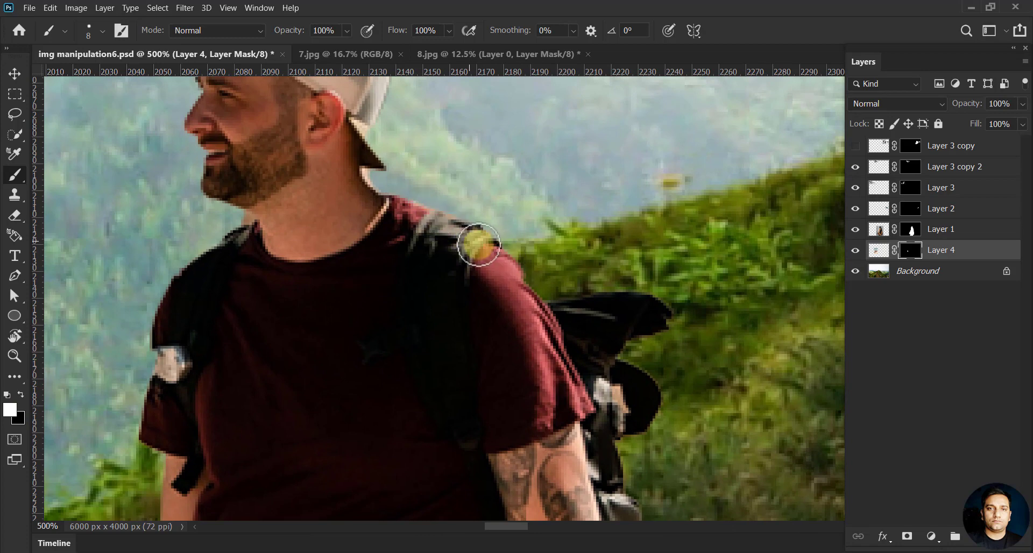
pyautogui.moveTo(286, 131); pyautogui.dragTo(369, 330)
pyautogui.press('x')
pyautogui.press('[')
pyautogui.press('[')
pyautogui.press('[')
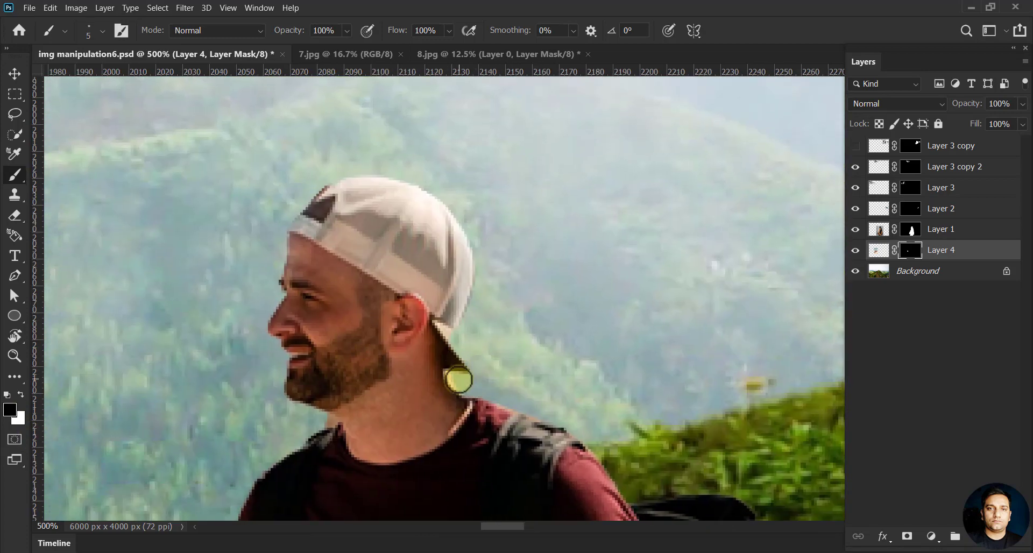
pyautogui.click(20, 394)
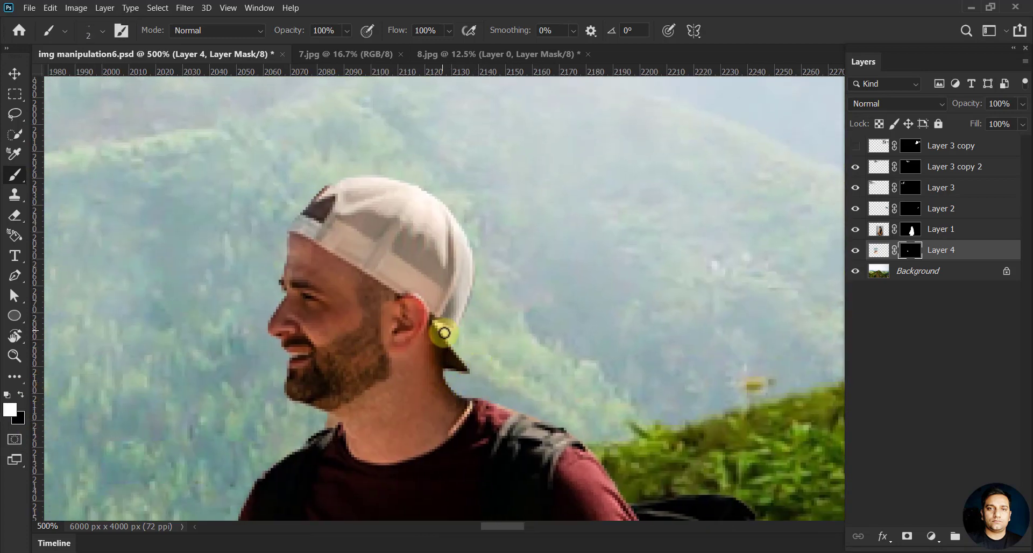
pyautogui.moveTo(440, 329); pyautogui.dragTo(456, 355)
# Step: Tidy the mask edges around the hiker's tattooed arm, shirt and shorts, checking down to the feet
pyautogui.moveTo(336, 368)
pyautogui.mouseDown()
pyautogui.moveTo(319, 346)
pyautogui.moveTo(286, 219)
pyautogui.mouseUp()
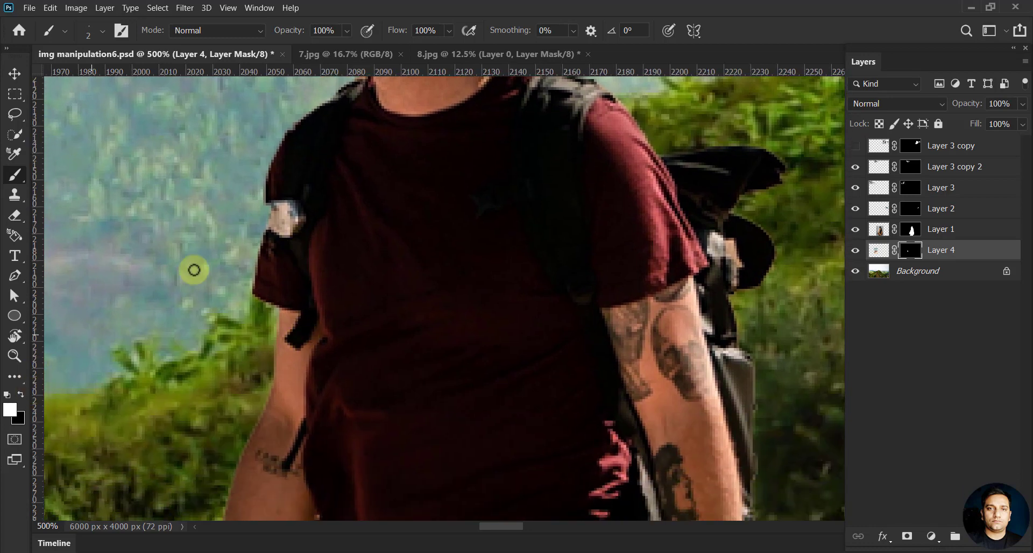
pyautogui.moveTo(307, 311); pyautogui.dragTo(305, 247)
pyautogui.scroll(-5, 324, 277)
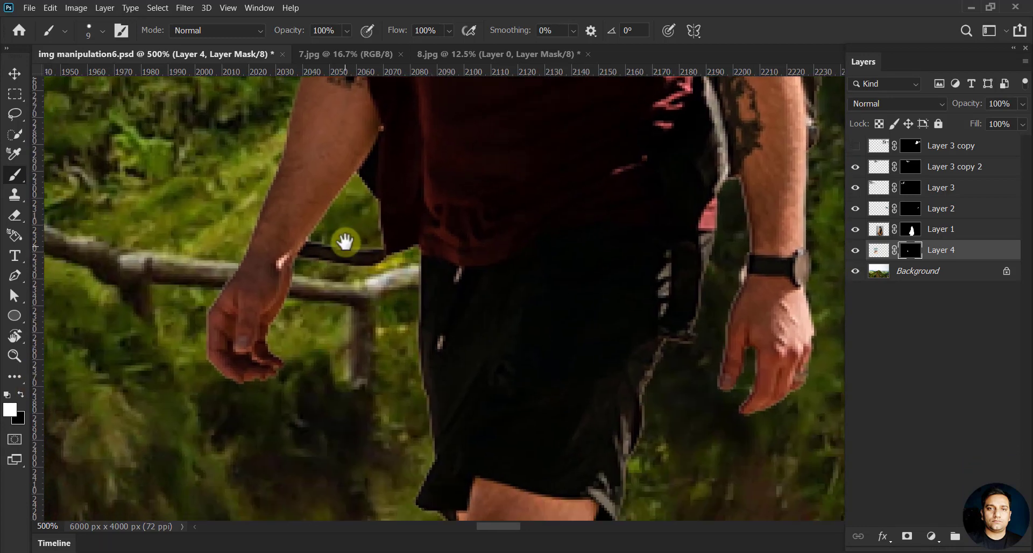
pyautogui.scroll(-3, 344, 240)
pyautogui.moveTo(312, 346); pyautogui.dragTo(279, 454)
pyautogui.click(20, 394)
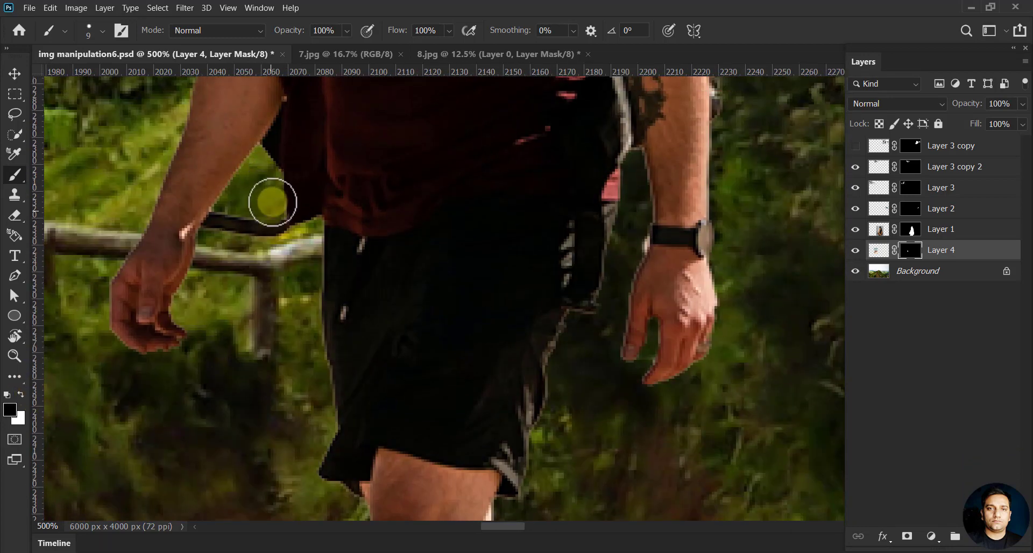
pyautogui.scroll(-3, 323, 397)
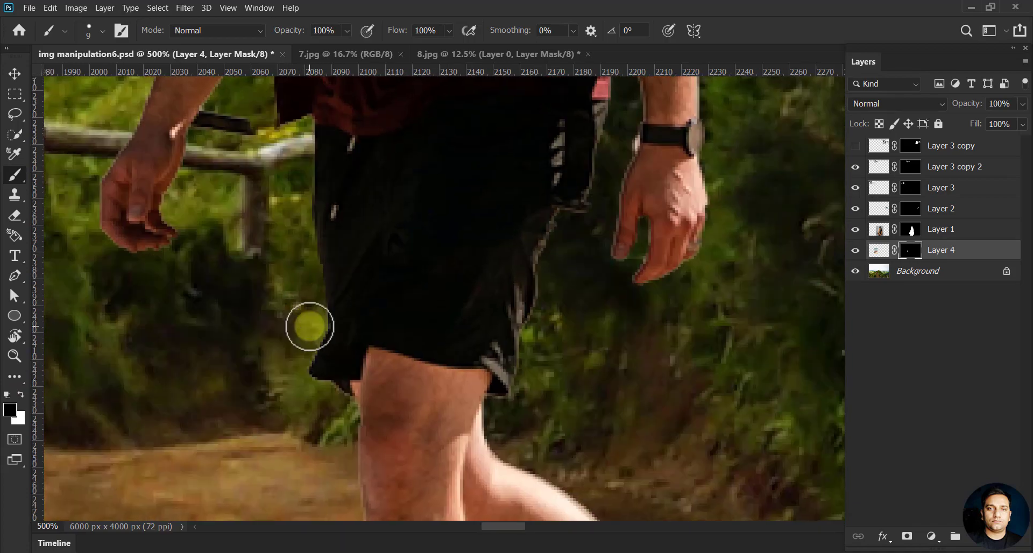
pyautogui.moveTo(297, 373); pyautogui.dragTo(304, 254)
pyautogui.scroll(-3, 323, 277)
# Step: Zoom out to the whole scene and select the Background layer
pyautogui.press('v')
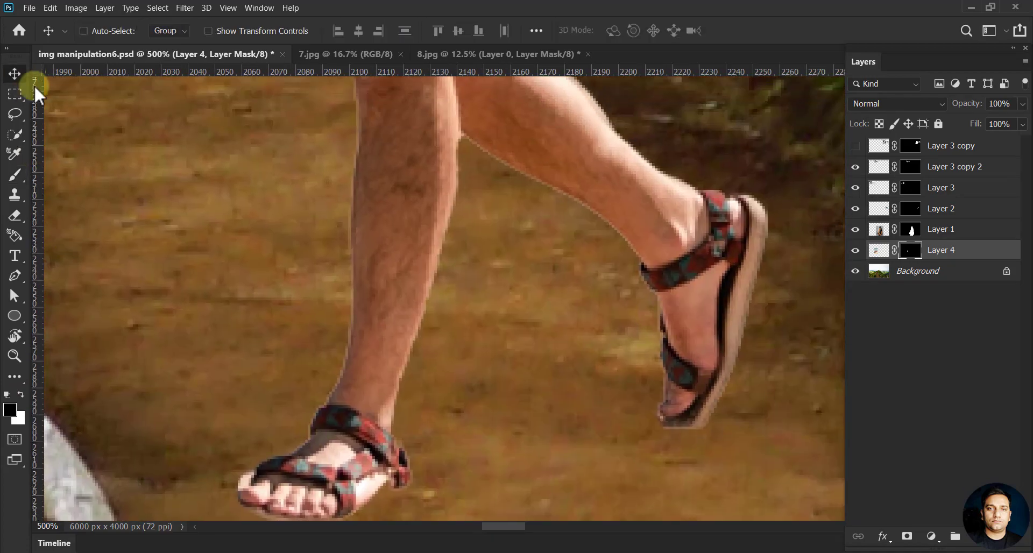
pyautogui.hotkey('ctrl', '1')
pyautogui.hotkey('ctrl', '-')
pyautogui.click(914, 270)
# Step: Add Layer 5 and paint a black shadow under the hiker's feet with a Soft Round brush
pyautogui.click(980, 537)
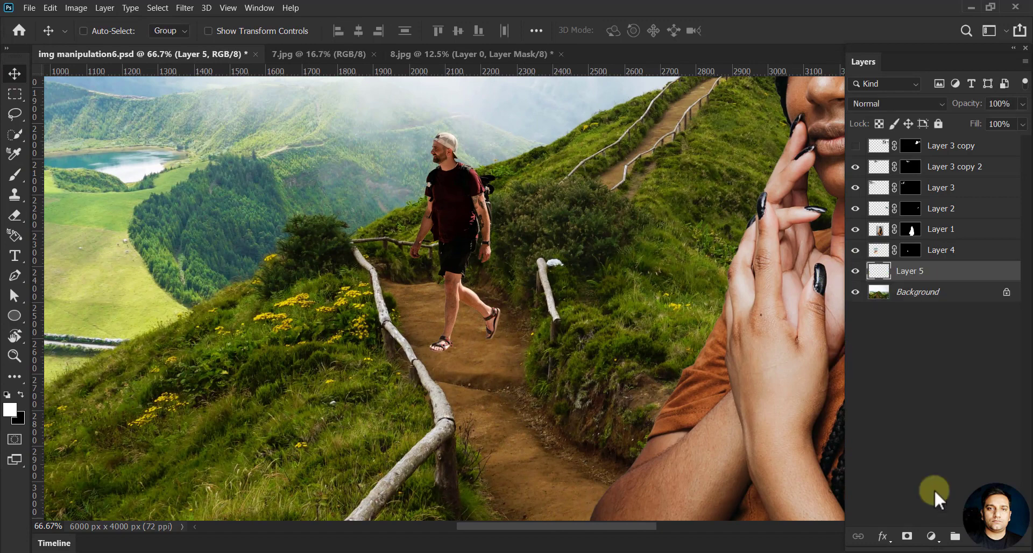
pyautogui.press('x')
pyautogui.press('b')
pyautogui.press('x')
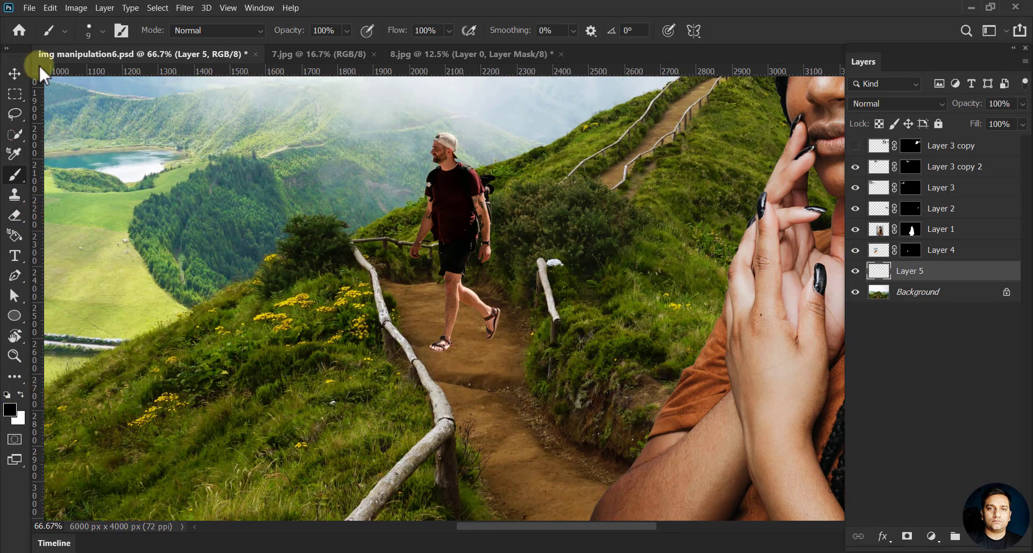
pyautogui.click(63, 31)
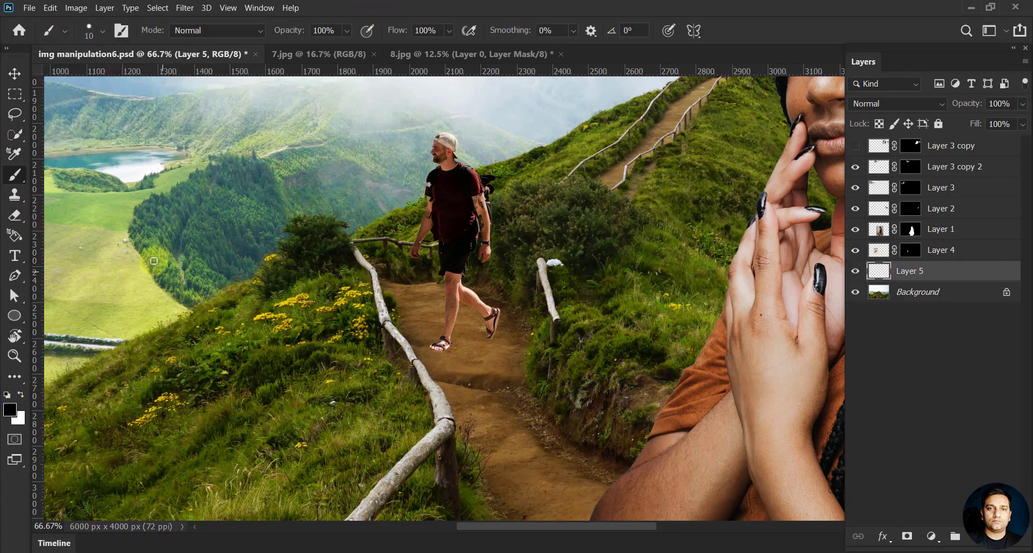
pyautogui.rightClick(264, 249)
pyautogui.doubleClick(354, 397)
pyautogui.moveTo(441, 344)
pyautogui.mouseDown()
pyautogui.moveTo(495, 320)
pyautogui.moveTo(476, 357)
pyautogui.moveTo(478, 326)
pyautogui.mouseUp()
# Step: Reposition the shadow, apply a Gaussian Blur of 9.6, and lower its opacity to 82%
pyautogui.hotkey('ctrl', 't')
pyautogui.press('Return')
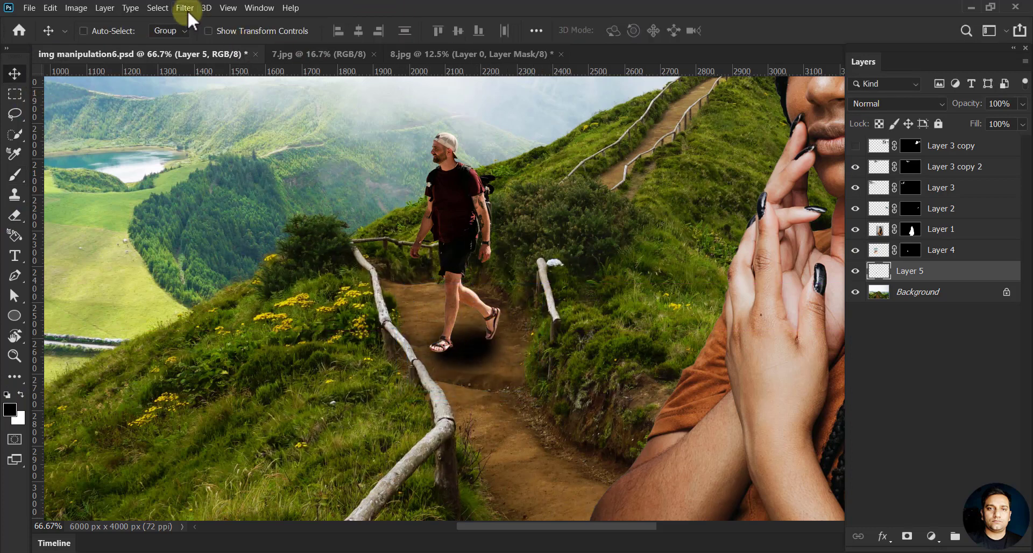
pyautogui.click(185, 7)
pyautogui.click(385, 198)
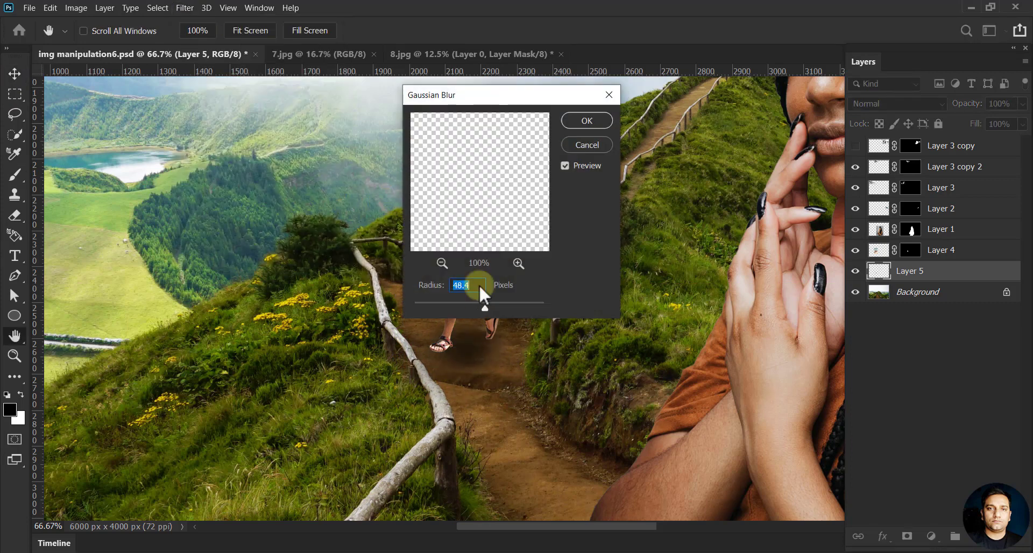
pyautogui.moveTo(522, 95); pyautogui.dragTo(728, 148)
pyautogui.moveTo(690, 362)
pyautogui.mouseDown()
pyautogui.moveTo(664, 359)
pyautogui.moveTo(676, 360)
pyautogui.mouseUp()
pyautogui.click(793, 174)
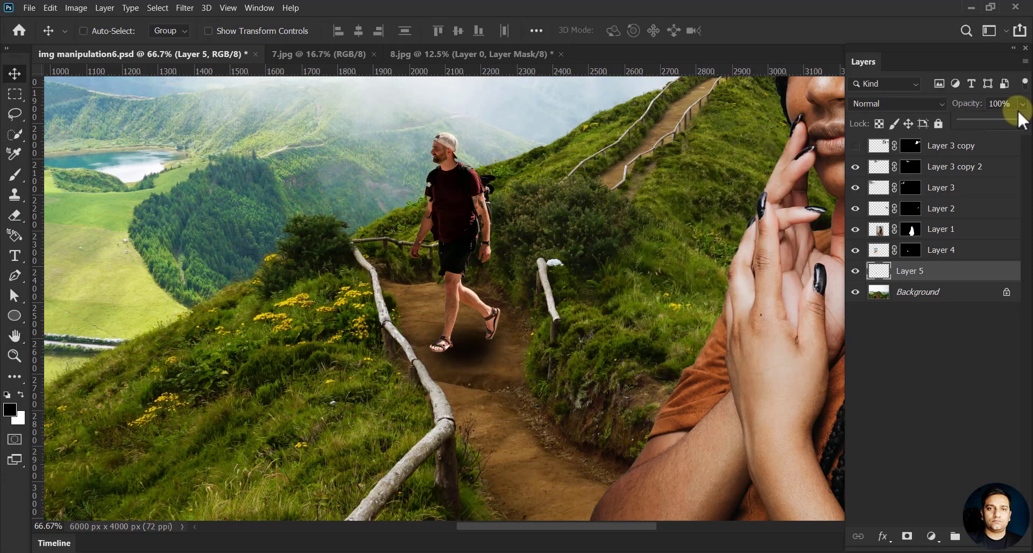
pyautogui.moveTo(1023, 103); pyautogui.dragTo(1022, 121)
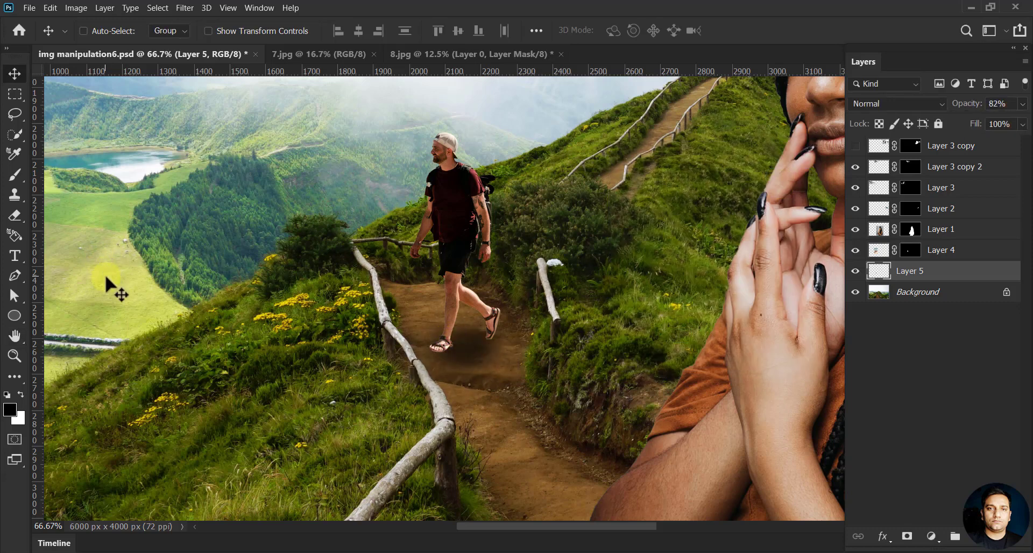
# Step: Lasso around the hiker's feet and fill it black on a new Layer 6
pyautogui.press('l')
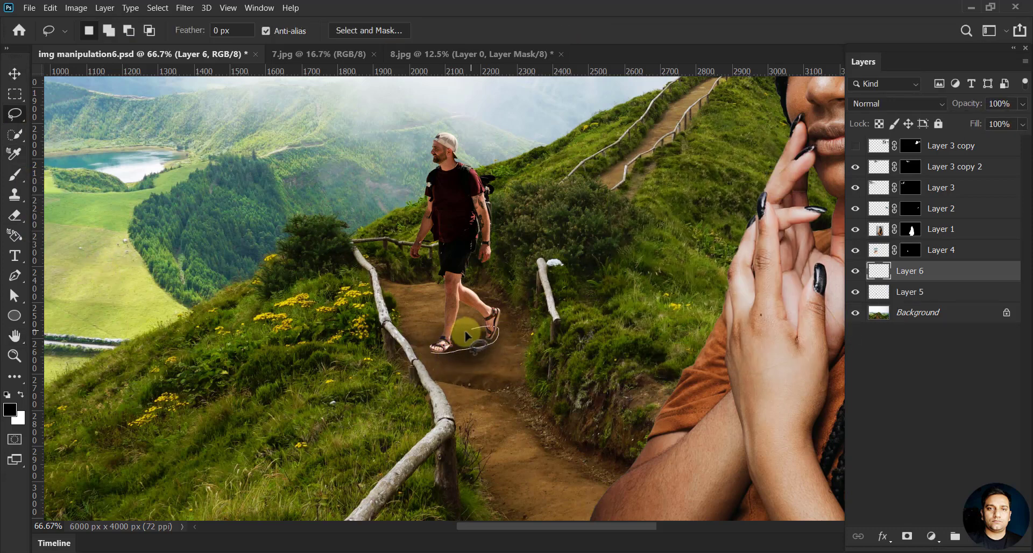
pyautogui.moveTo(437, 347); pyautogui.dragTo(434, 344)
pyautogui.hotkey('ctrl', 'shift', 'alt', 'n')
pyautogui.click(54, 8)
pyautogui.click(124, 201)
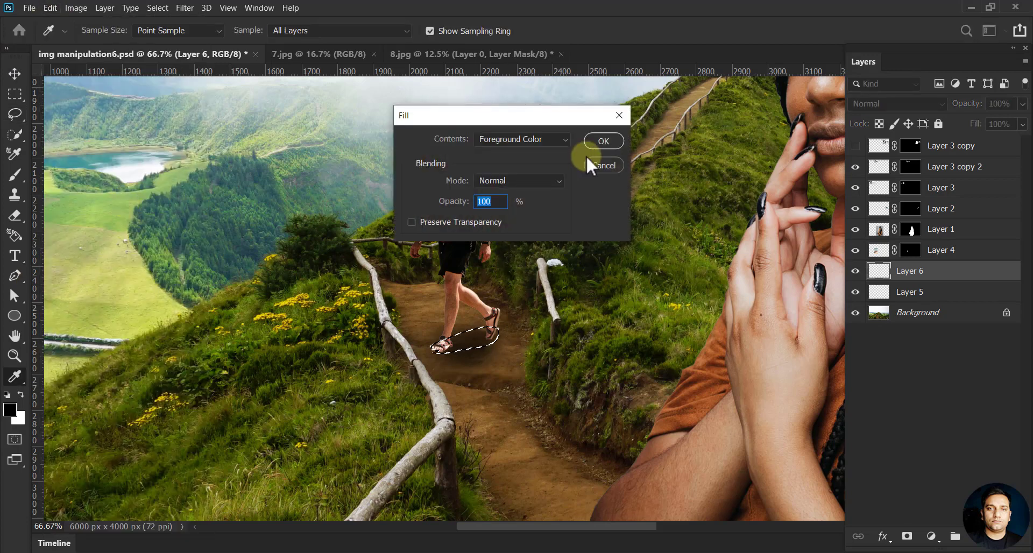
pyautogui.click(594, 156)
pyautogui.click(15, 73)
pyautogui.hotkey('ctrl', 'd')
# Step: Soften the Layer 6 shadow with a larger Gaussian Blur and fade it to 64% opacity
pyautogui.click(185, 7)
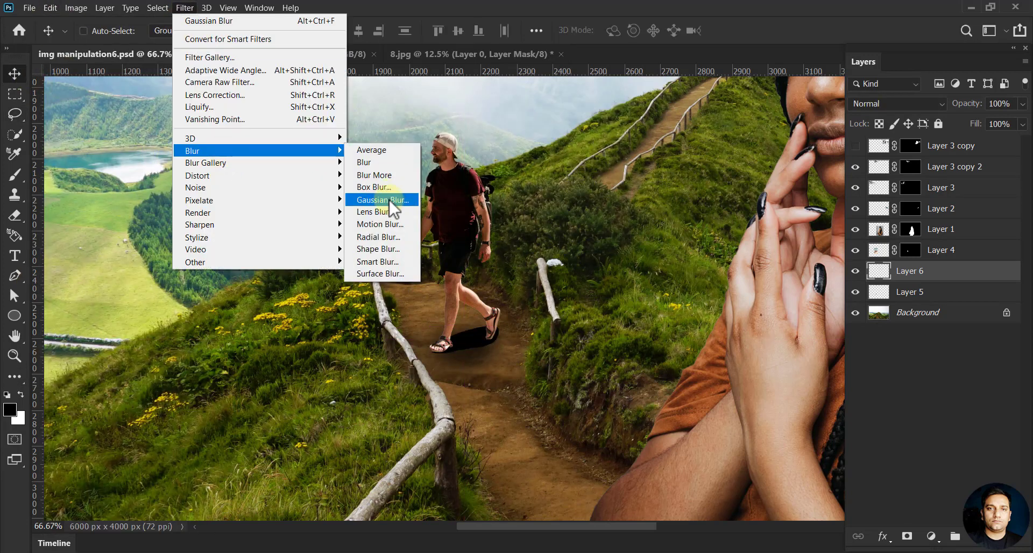
pyautogui.click(387, 201)
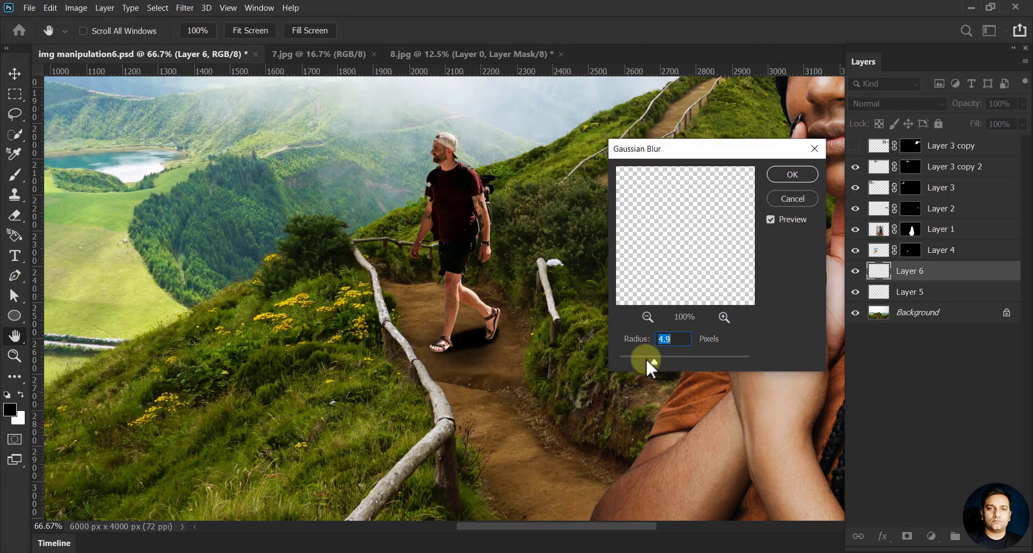
pyautogui.moveTo(660, 361); pyautogui.dragTo(680, 361)
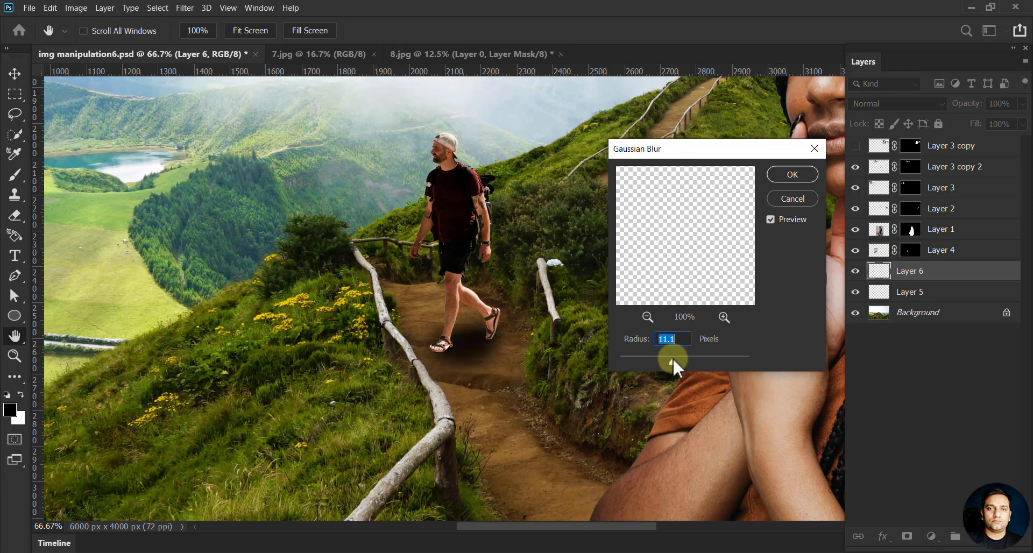
pyautogui.press('Return')
pyautogui.click(1022, 103)
pyautogui.moveTo(1025, 119); pyautogui.dragTo(1000, 121)
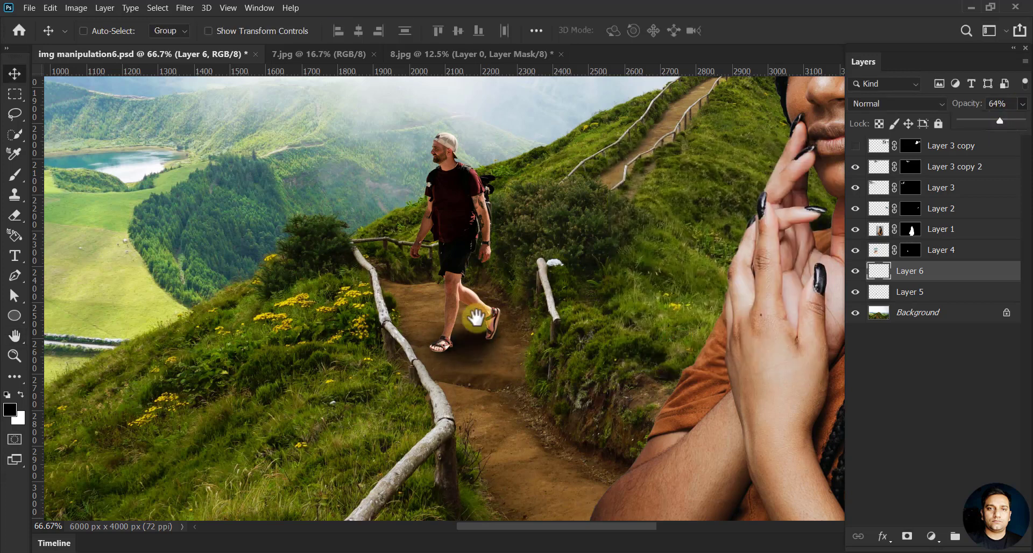
# Step: Darken the hiker around his feet on Layer 4 with the Burn Tool
pyautogui.moveTo(475, 317); pyautogui.dragTo(463, 319)
pyautogui.press('i')
pyautogui.click(18, 378)
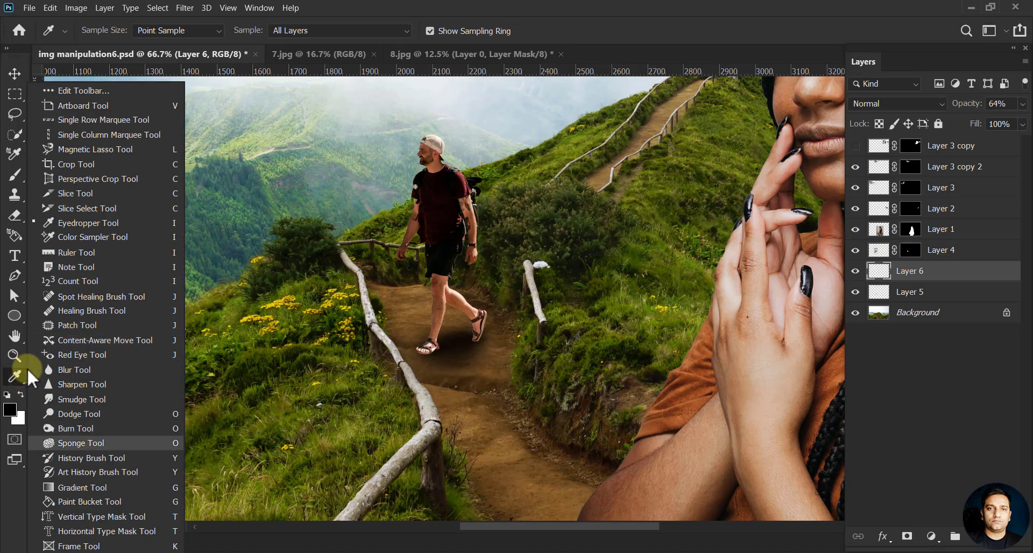
pyautogui.click(76, 428)
pyautogui.click(880, 253)
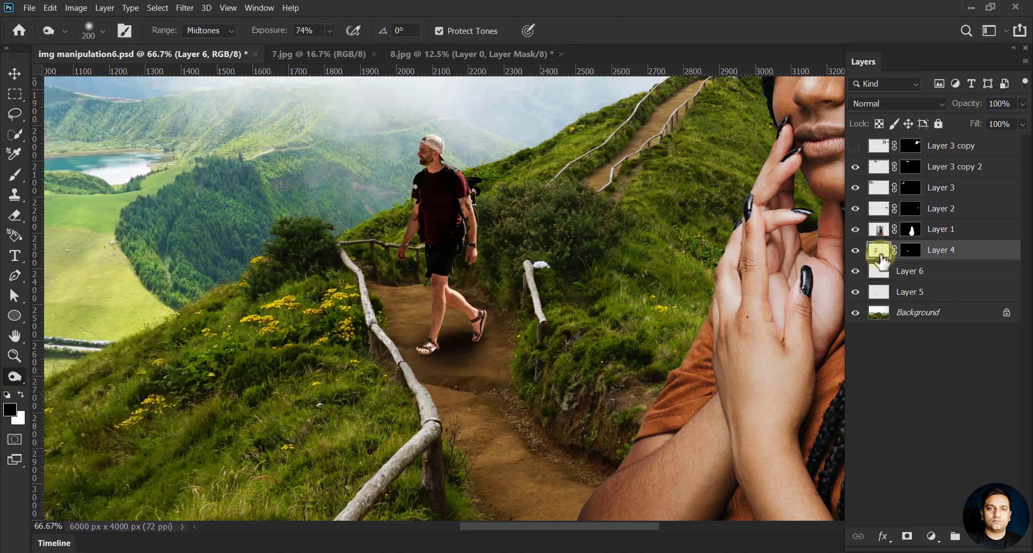
pyautogui.moveTo(454, 351)
pyautogui.mouseDown()
pyautogui.moveTo(478, 355)
pyautogui.moveTo(450, 323)
pyautogui.mouseUp()
pyautogui.moveTo(554, 234); pyautogui.dragTo(473, 309)
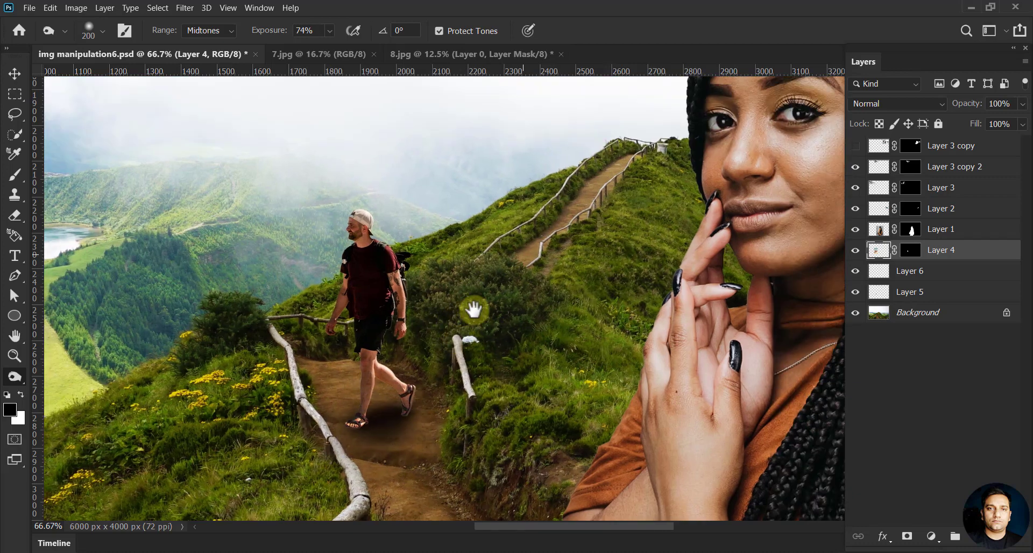
pyautogui.press('v')
pyautogui.hotkey('ctrl', '-')
pyautogui.hotkey('ctrl', '-')
pyautogui.hotkey('ctrl', '-')
pyautogui.hotkey('ctrl', '-')
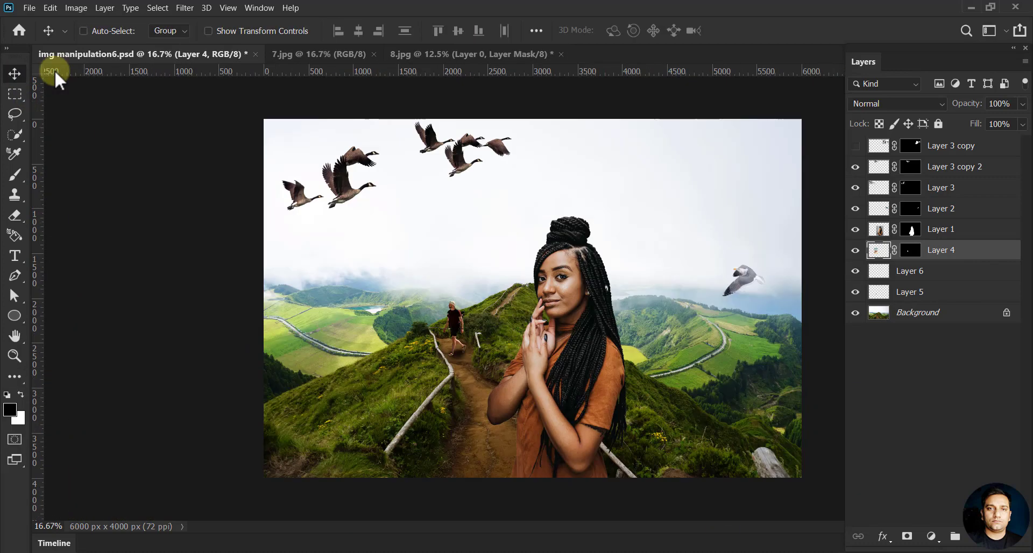
# Step: Hide Layer 3 copy 2, then move the geese right and scale them to about 45%
pyautogui.hotkey('ctrl', '+')
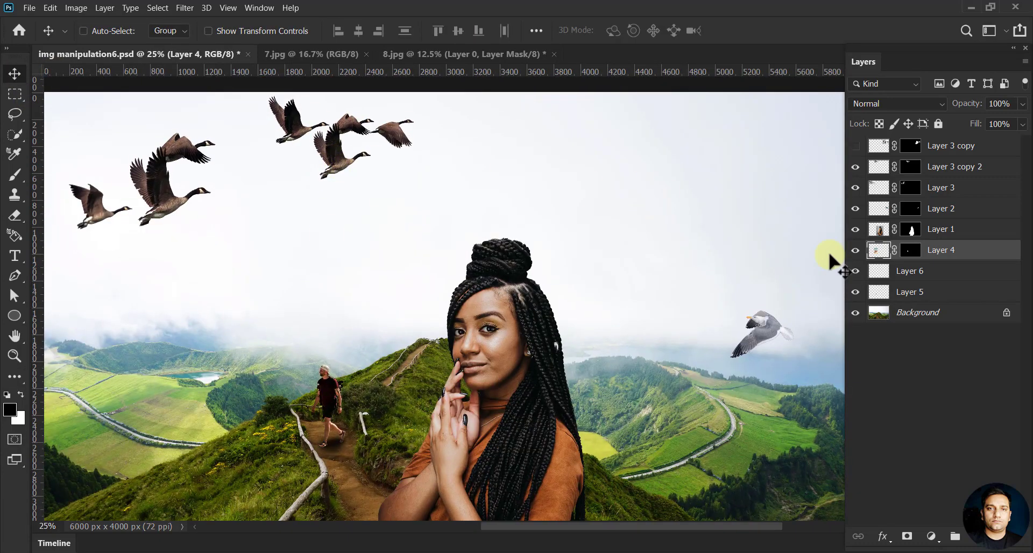
pyautogui.keyDown('ctrl'); pyautogui.click(355, 161); pyautogui.keyUp('ctrl')
pyautogui.hotkey('ctrl', ',')
pyautogui.hscroll(-2, 431, 215)
pyautogui.moveTo(234, 204); pyautogui.dragTo(326, 207)
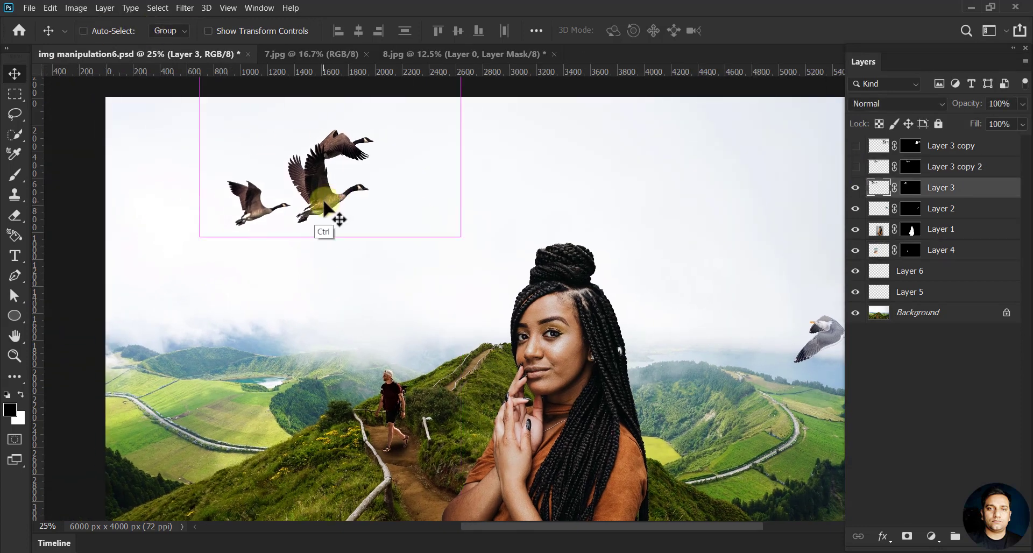
pyautogui.hotkey('ctrl', 't')
pyautogui.moveTo(461, 236); pyautogui.dragTo(340, 228)
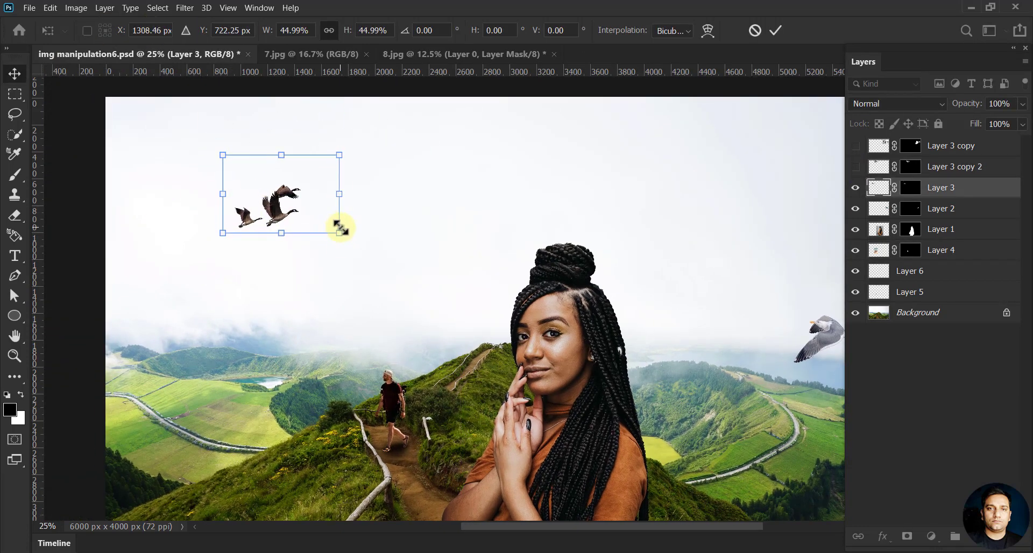
pyautogui.press('Return')
# Step: Move the seagull across the sky and scale it to about 43%
pyautogui.moveTo(815, 336); pyautogui.dragTo(715, 219)
pyautogui.hotkey('ctrl', 't')
pyautogui.moveTo(761, 253)
pyautogui.mouseDown()
pyautogui.moveTo(727, 208)
pyautogui.moveTo(753, 264)
pyautogui.mouseUp()
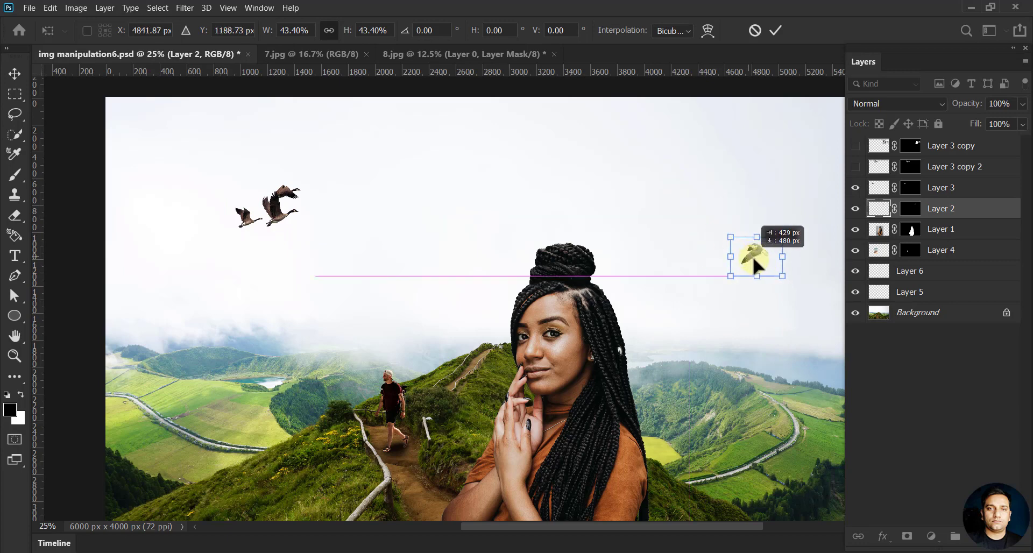
pyautogui.click(775, 30)
pyautogui.hotkey('ctrl', '-')
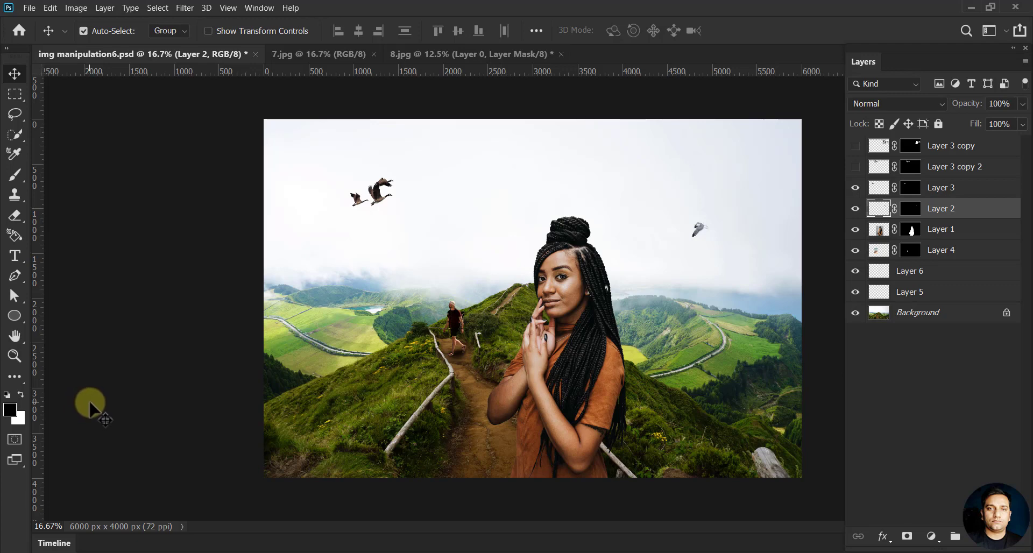
pyautogui.hotkey('alt', '.')
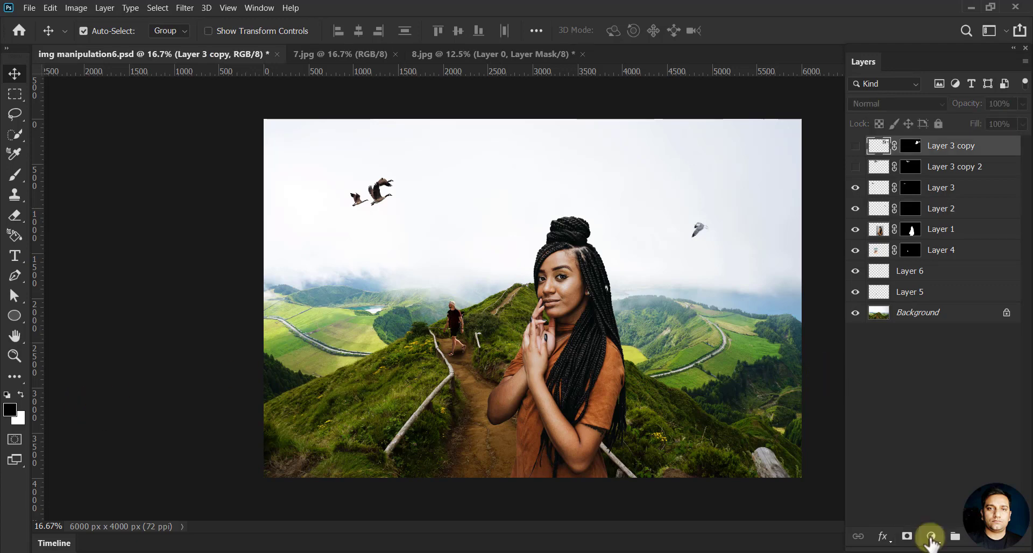
# Step: Add a Levels adjustment layer with levels 34, 1.19 and 230
pyautogui.click(931, 537)
pyautogui.click(959, 337)
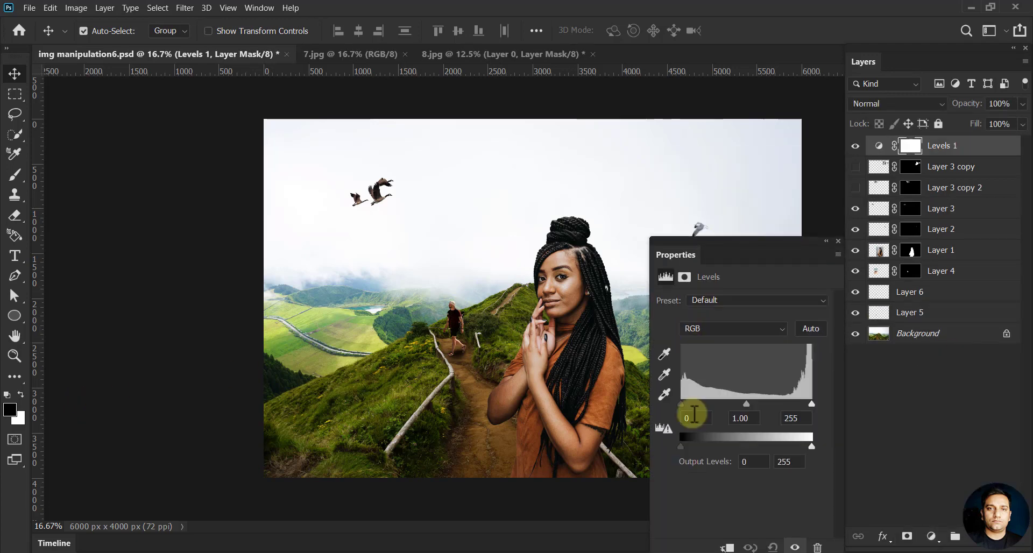
pyautogui.moveTo(691, 413); pyautogui.dragTo(743, 404)
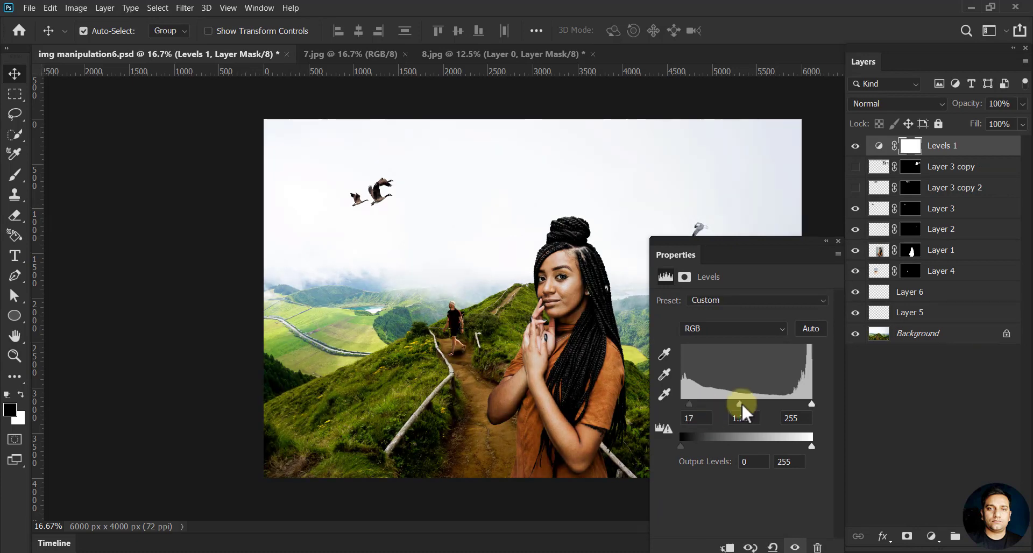
pyautogui.moveTo(811, 403); pyautogui.dragTo(800, 404)
pyautogui.moveTo(690, 404); pyautogui.dragTo(698, 403)
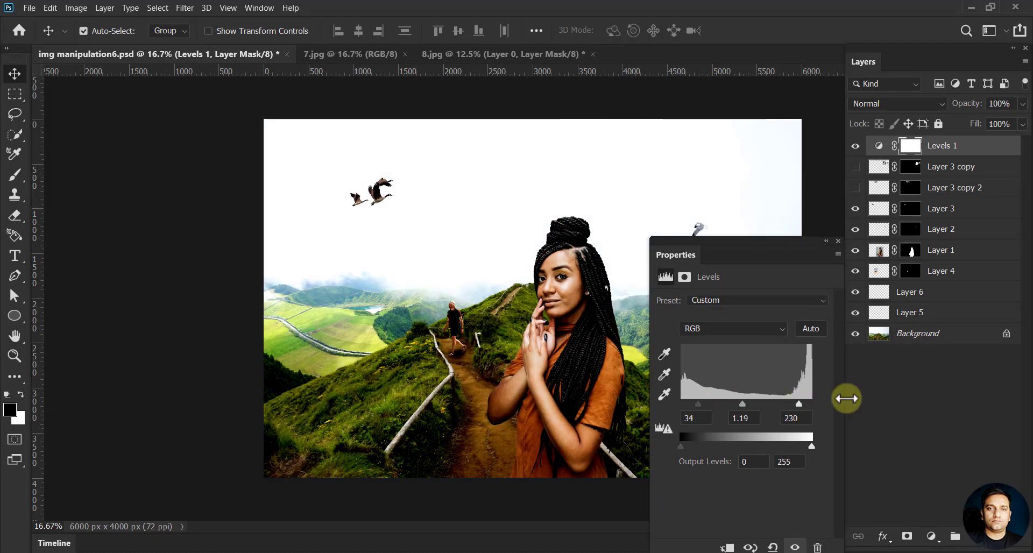
pyautogui.click(886, 392)
# Step: Add a Brightness/Contrast adjustment with brightness -23 and contrast 8
pyautogui.click(931, 536)
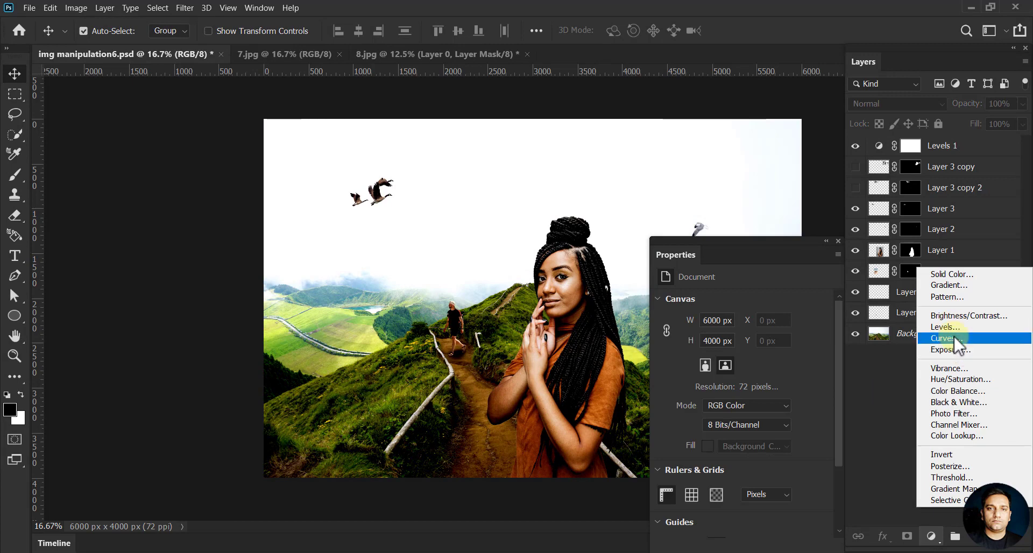
pyautogui.click(956, 316)
pyautogui.moveTo(741, 343); pyautogui.dragTo(727, 342)
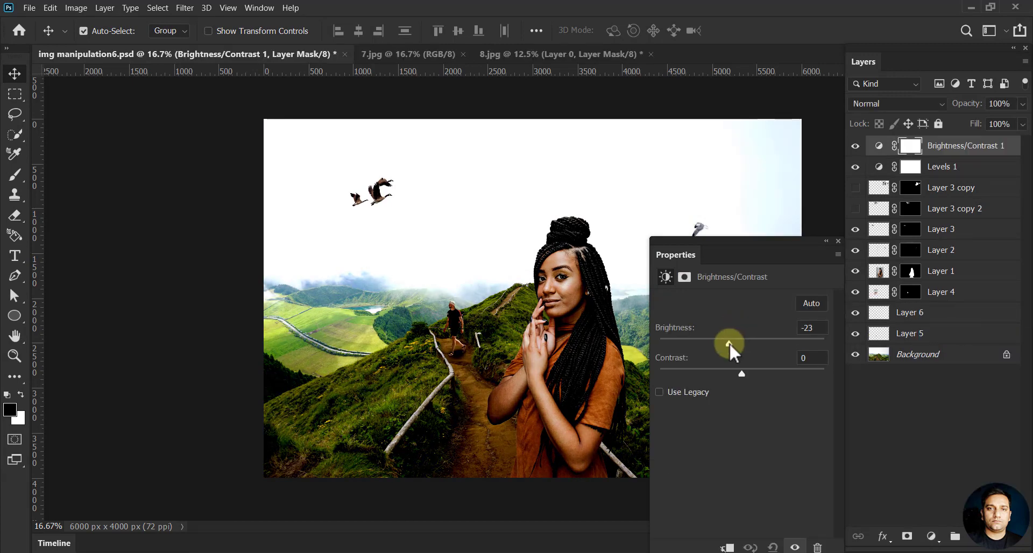
# Step: Add a Hue/Saturation adjustment with hue -5, saturation -10 and lightness -2
pyautogui.click(931, 536)
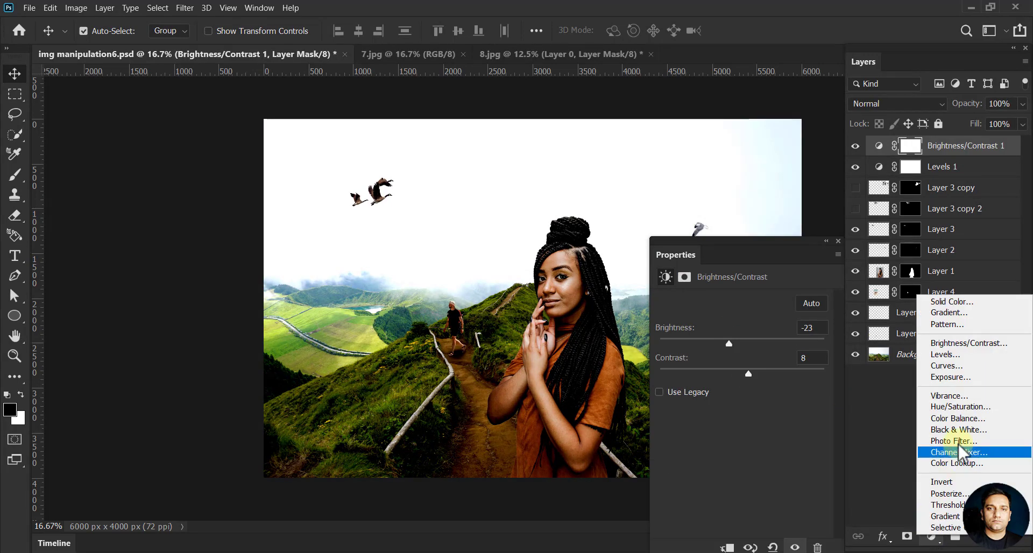
pyautogui.click(948, 413)
pyautogui.moveTo(741, 360); pyautogui.dragTo(741, 418)
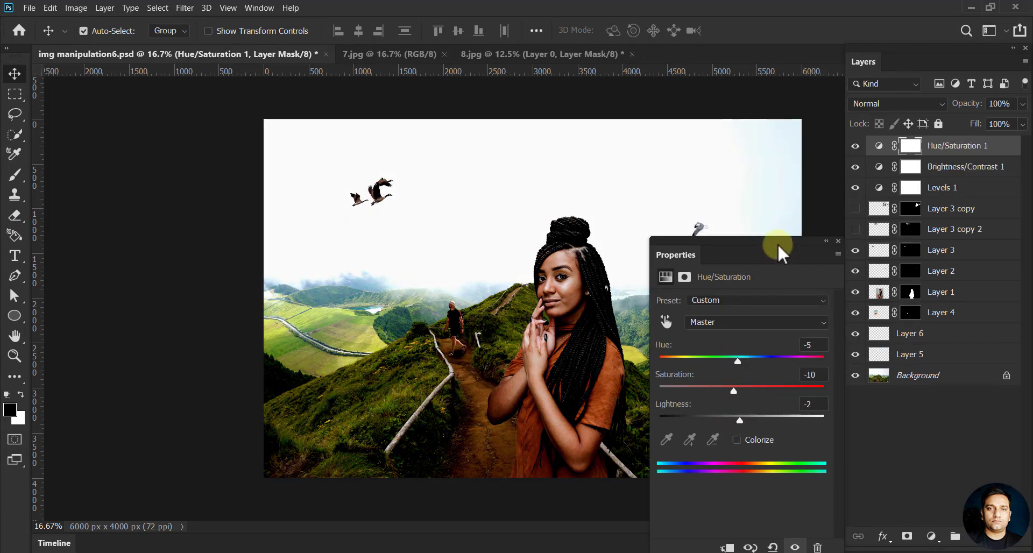
pyautogui.moveTo(784, 249); pyautogui.dragTo(856, 380)
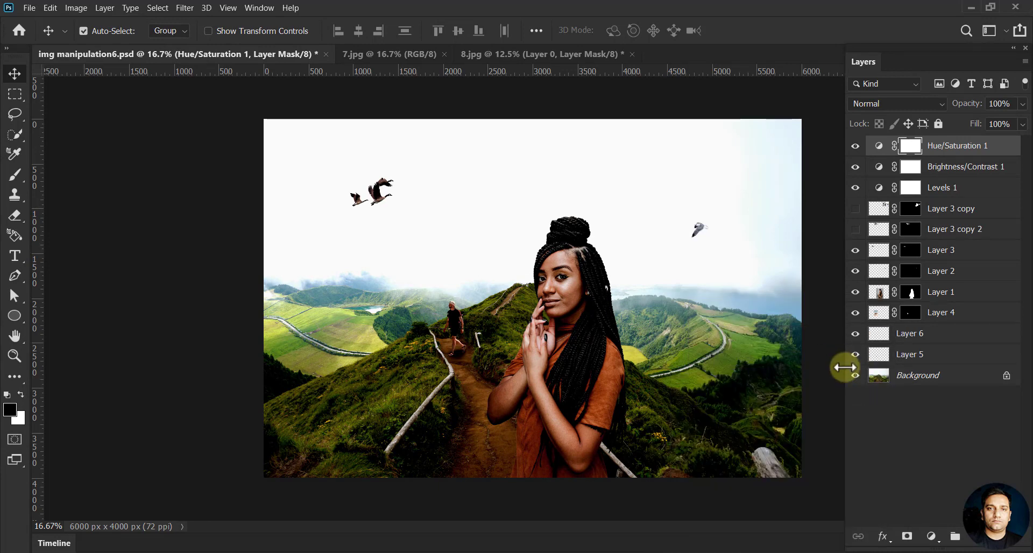
# Step: Lower Layer 5's opacity to 47% and Layer 6's opacity to 25%
pyautogui.scroll(2, 721, 333)
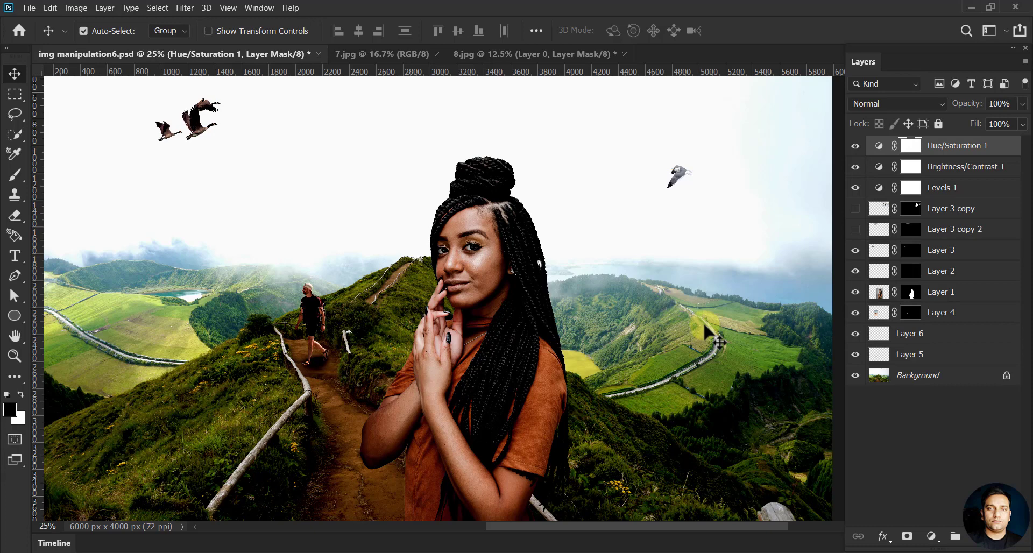
pyautogui.click(915, 334)
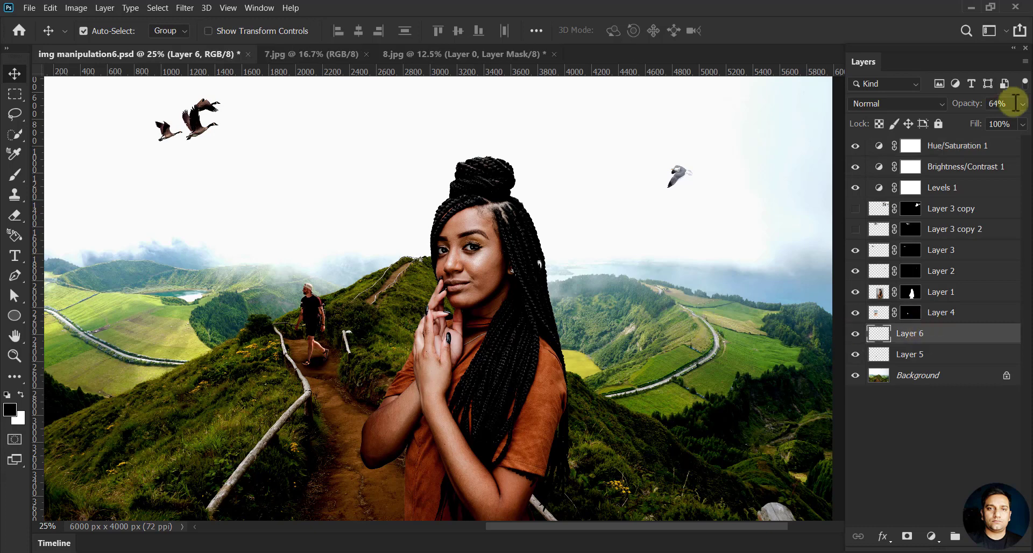
pyautogui.click(1022, 104)
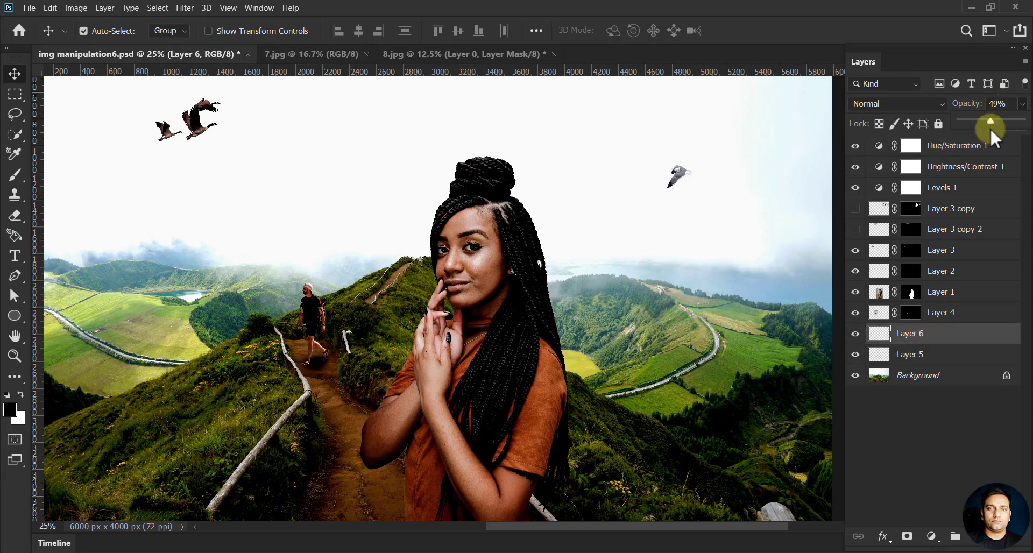
pyautogui.hotkey('alt', '[')
pyautogui.click(1022, 103)
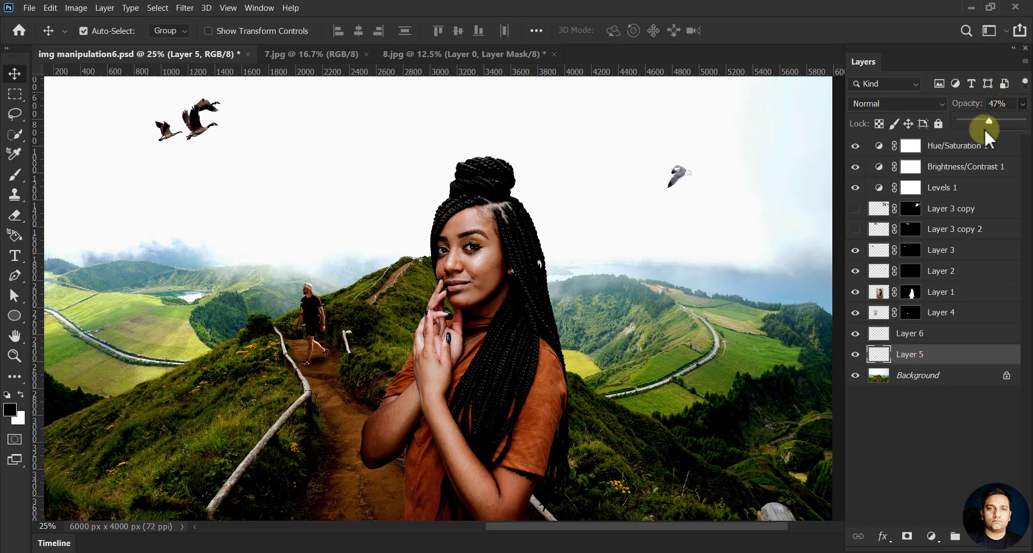
pyautogui.click(947, 333)
pyautogui.click(1022, 105)
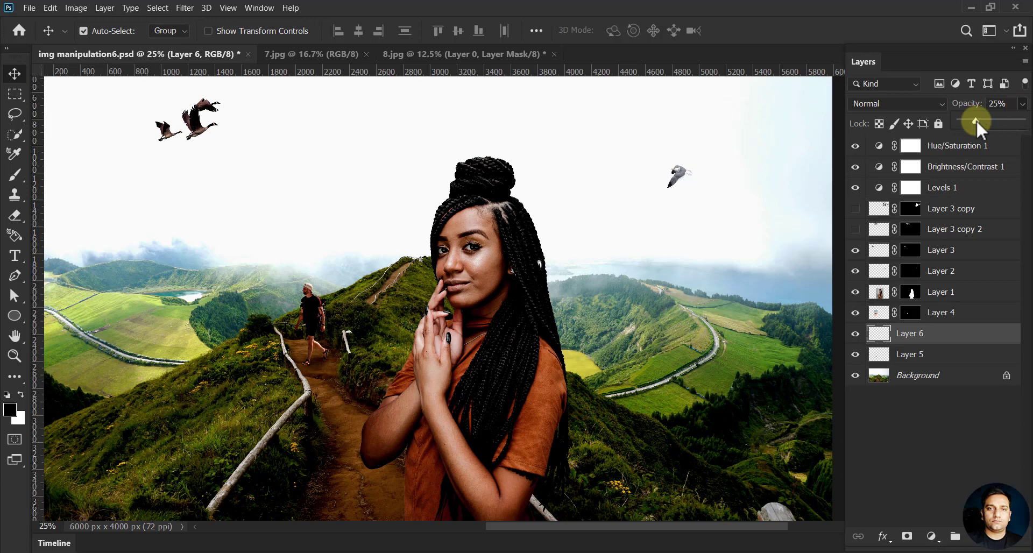